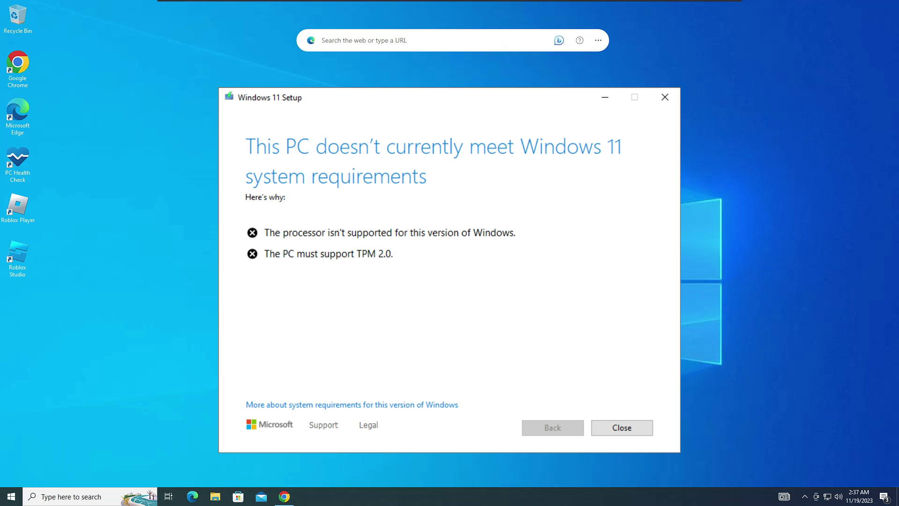
Step: Search Google in Chrome for 'windows 11 iso download' and open Microsoft's Download Windows 11 page
{"action": "left_click", "coordinate": [284, 496]}
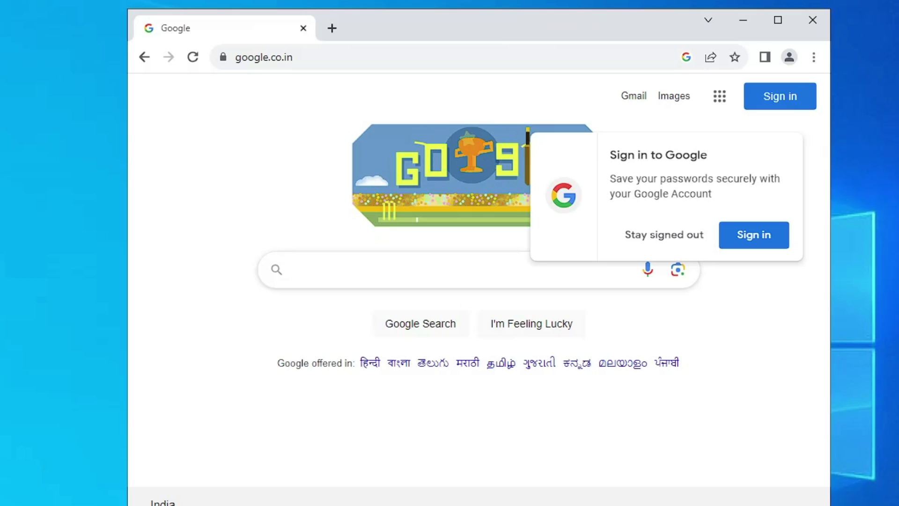
{"action": "left_click", "coordinate": [290, 269]}
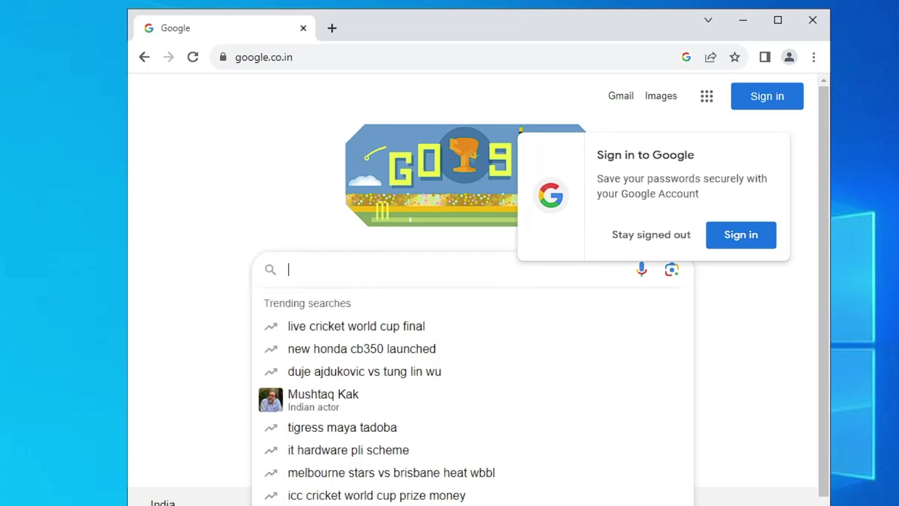
{"action": "type", "text": "windows "}
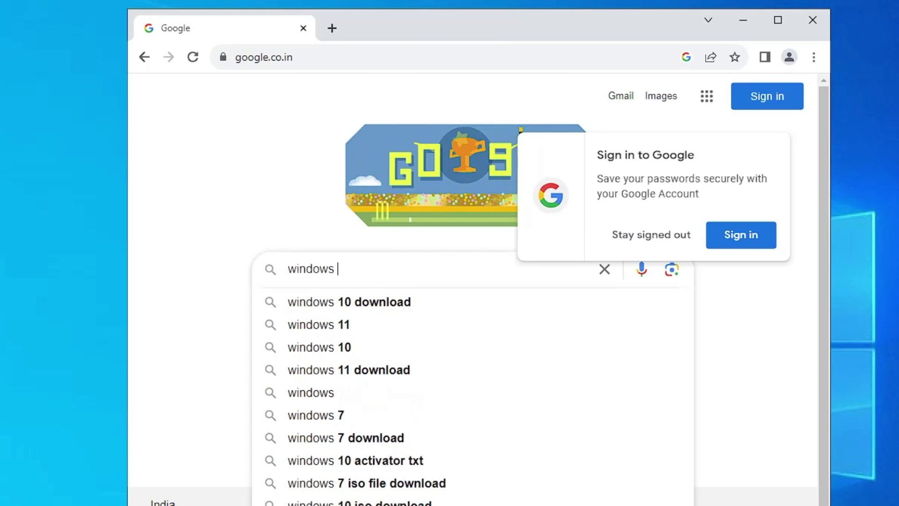
{"action": "type", "text": "11 iso download"}
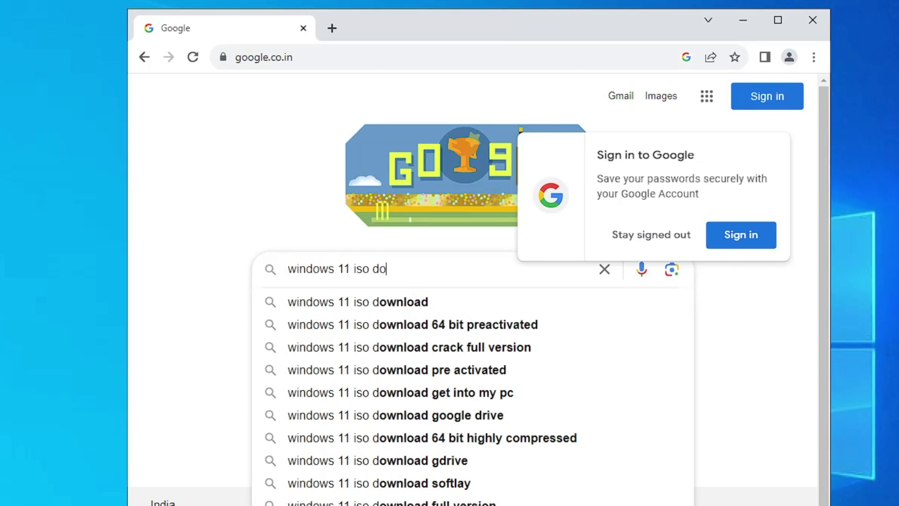
{"action": "key", "text": "Return"}
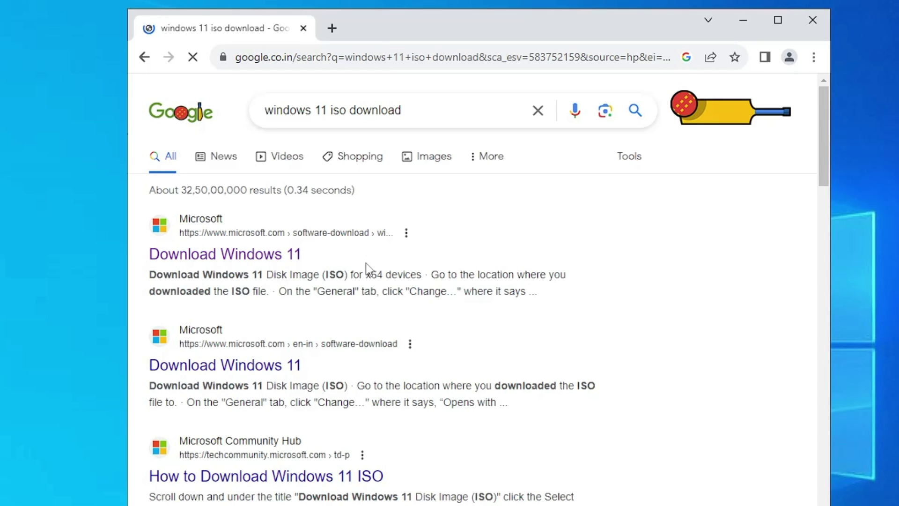
{"action": "left_click", "coordinate": [232, 260]}
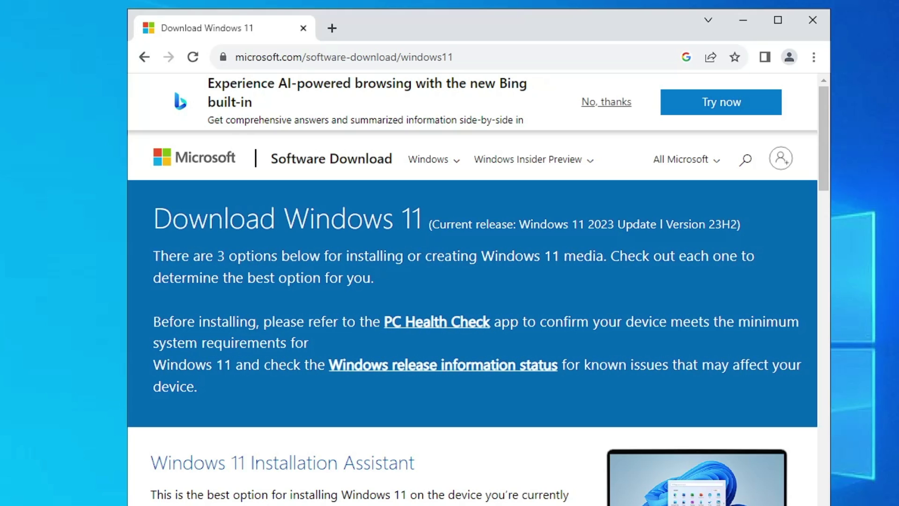
Step: Start the 64-bit download of the Windows 11 multi-edition x64 ISO in English (United States)
{"action": "scroll", "coordinate": [412, 295], "scroll_direction": "down", "scroll_amount": 15}
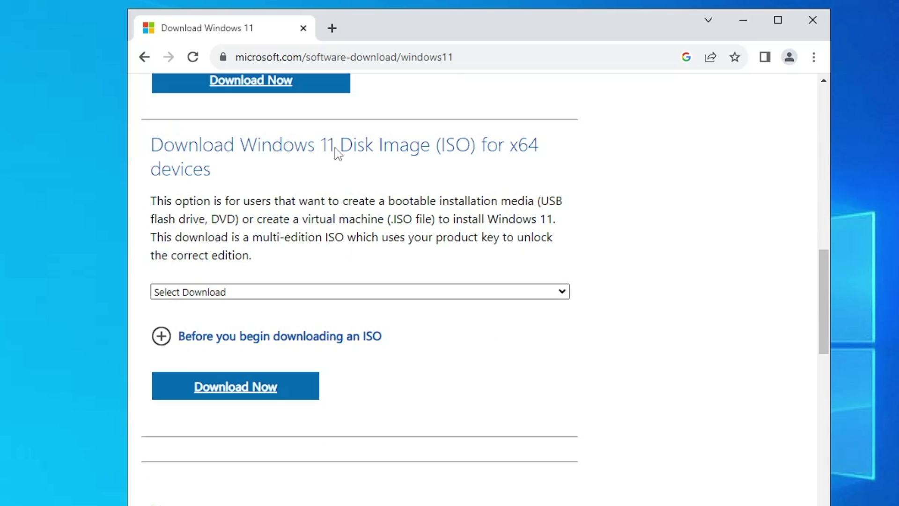
{"action": "left_click", "coordinate": [241, 294]}
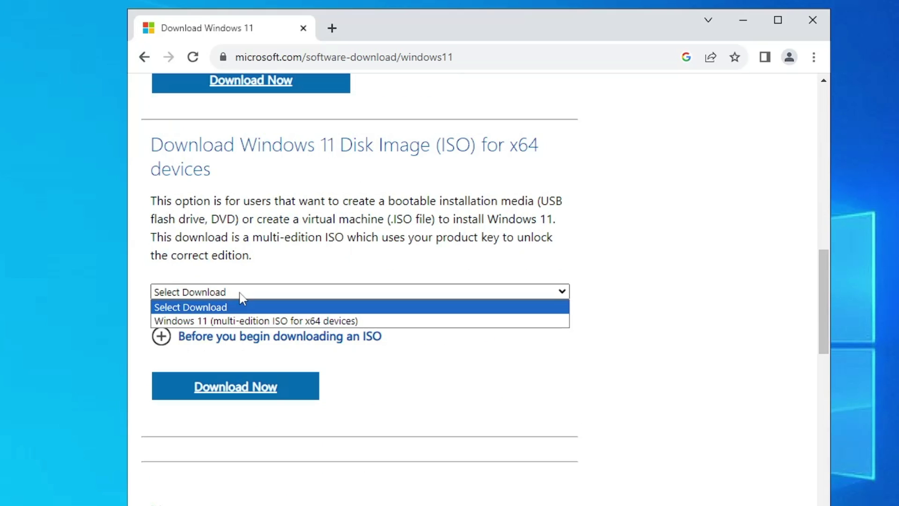
{"action": "left_click", "coordinate": [236, 322]}
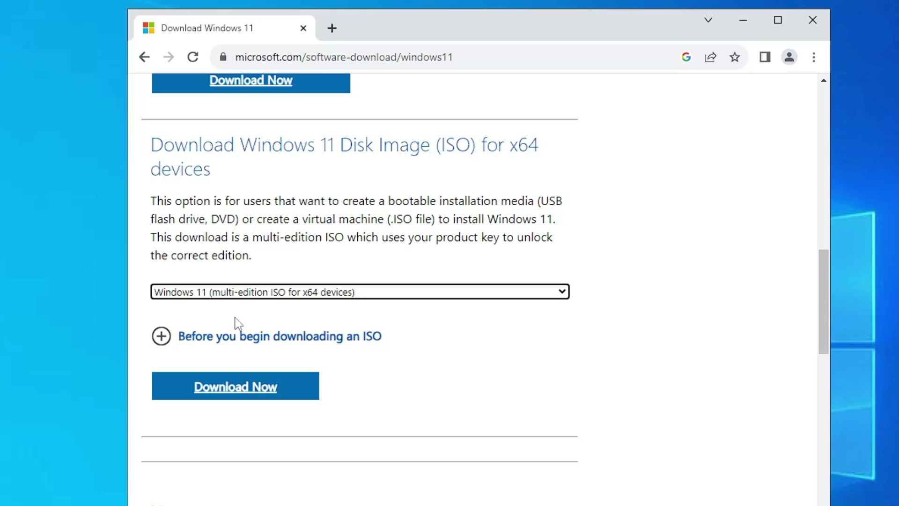
{"action": "left_click", "coordinate": [234, 387]}
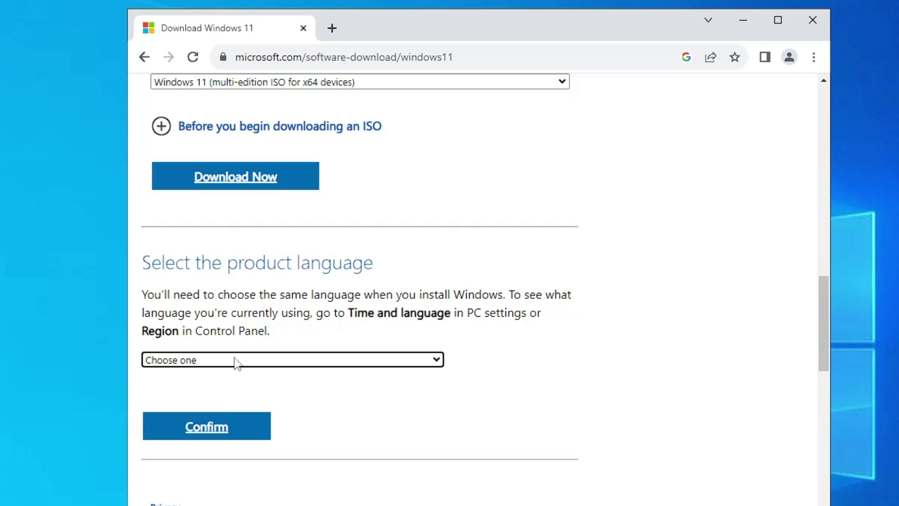
{"action": "left_click", "coordinate": [235, 360]}
{"action": "left_click", "coordinate": [206, 503]}
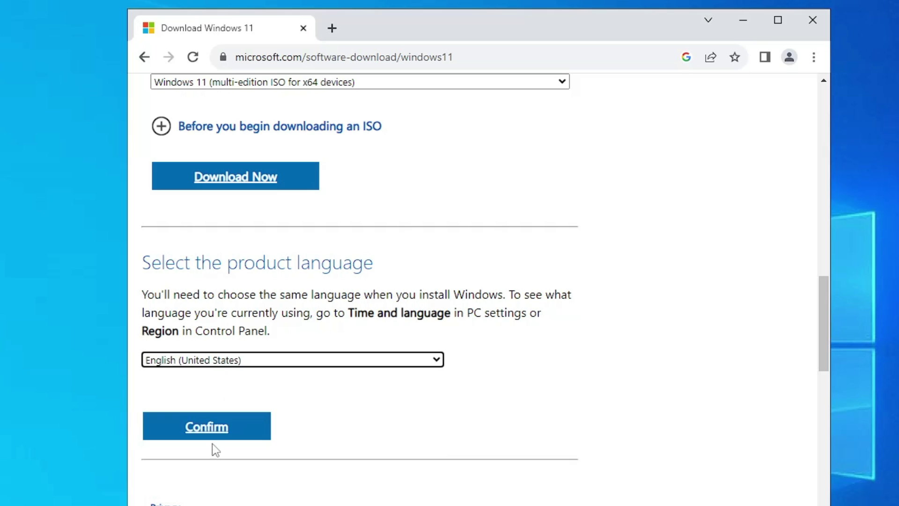
{"action": "left_click", "coordinate": [215, 433]}
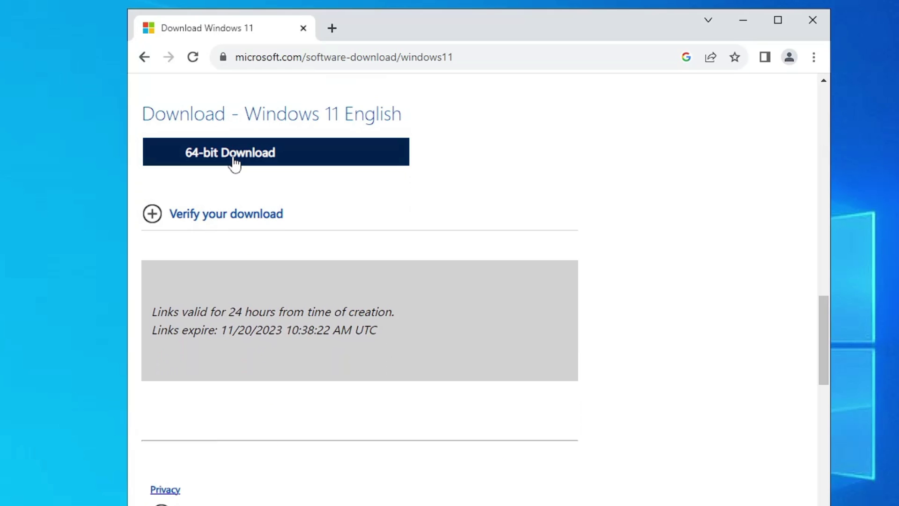
{"action": "left_click", "coordinate": [235, 164]}
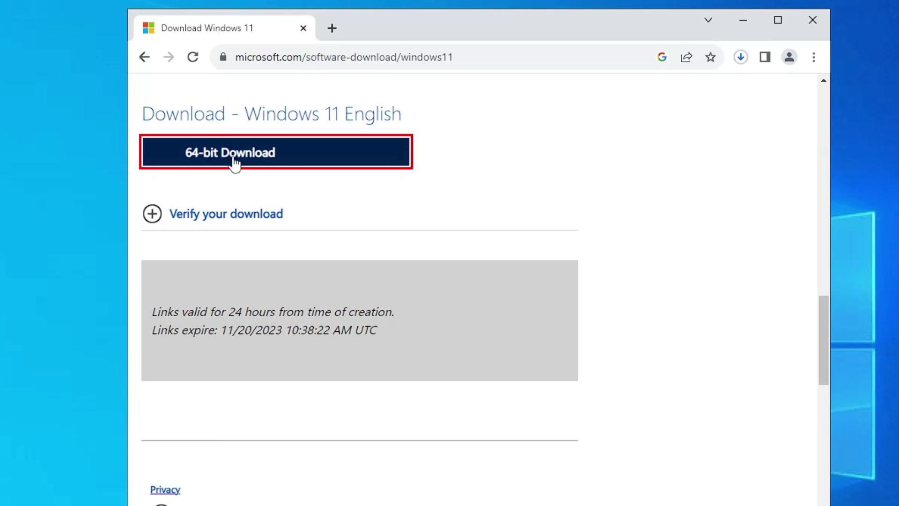
Step: Check the ISO download's progress, then minimize Chrome to show the desktop
{"action": "left_click", "coordinate": [741, 57]}
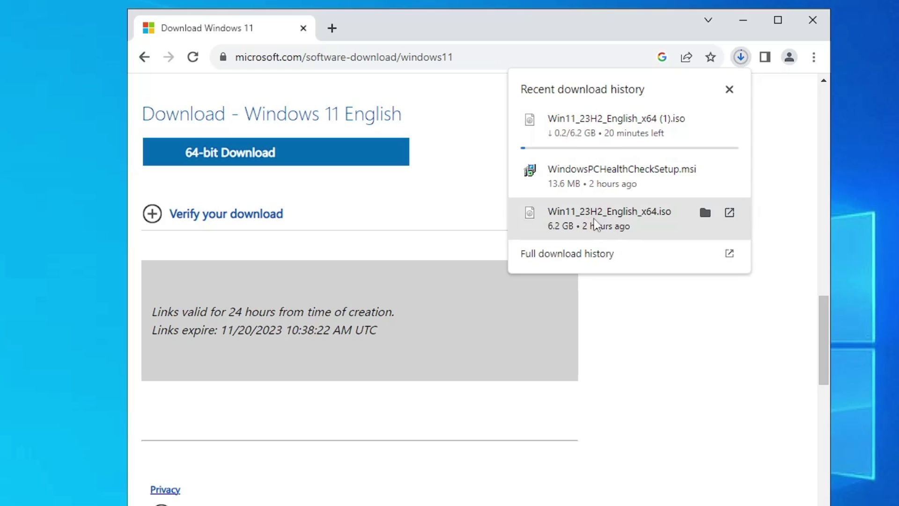
{"action": "left_click", "coordinate": [729, 89]}
{"action": "left_click", "coordinate": [743, 21]}
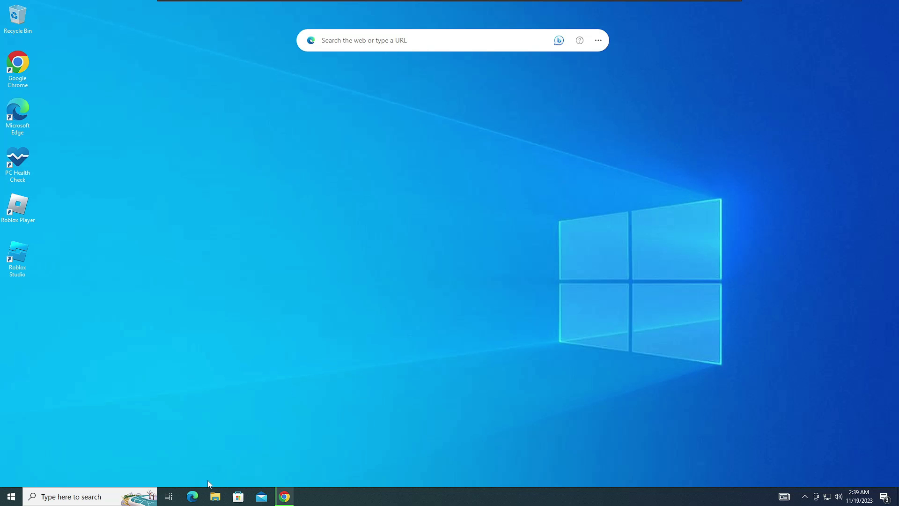
Step: Create a new folder named Windows11 at the root of Local Disk (C:) in File Explorer
{"action": "left_click", "coordinate": [216, 497]}
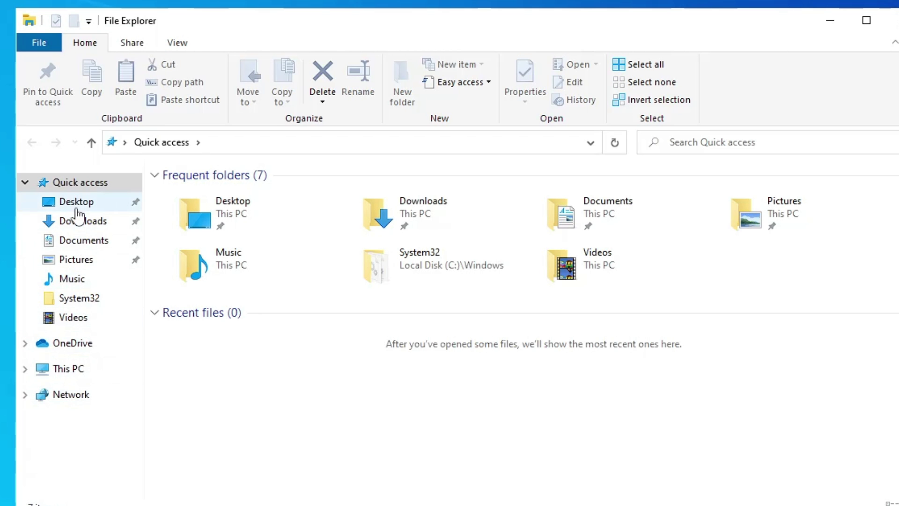
{"action": "left_click", "coordinate": [68, 370]}
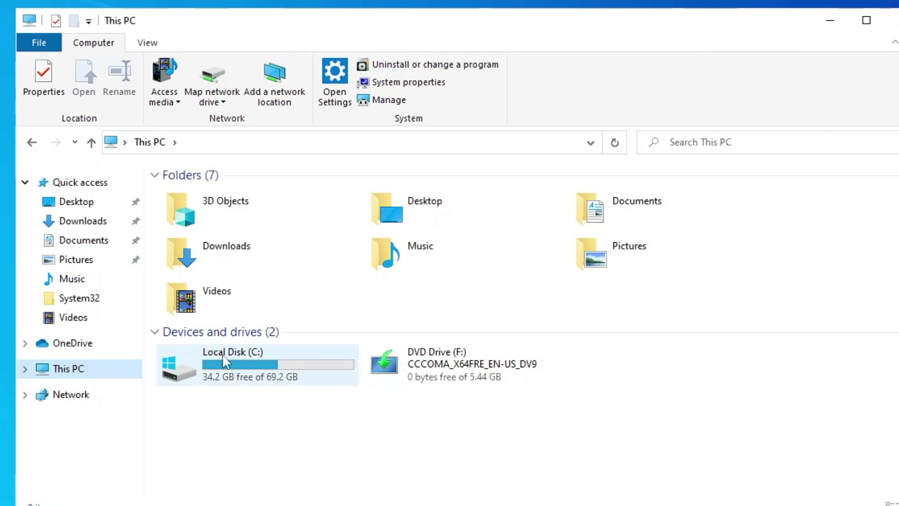
{"action": "double_click", "coordinate": [231, 359]}
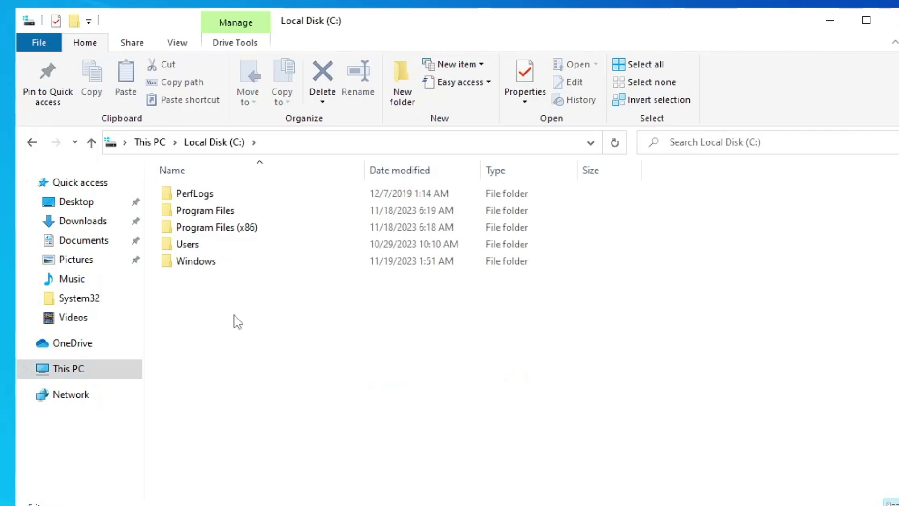
{"action": "right_click", "coordinate": [267, 321]}
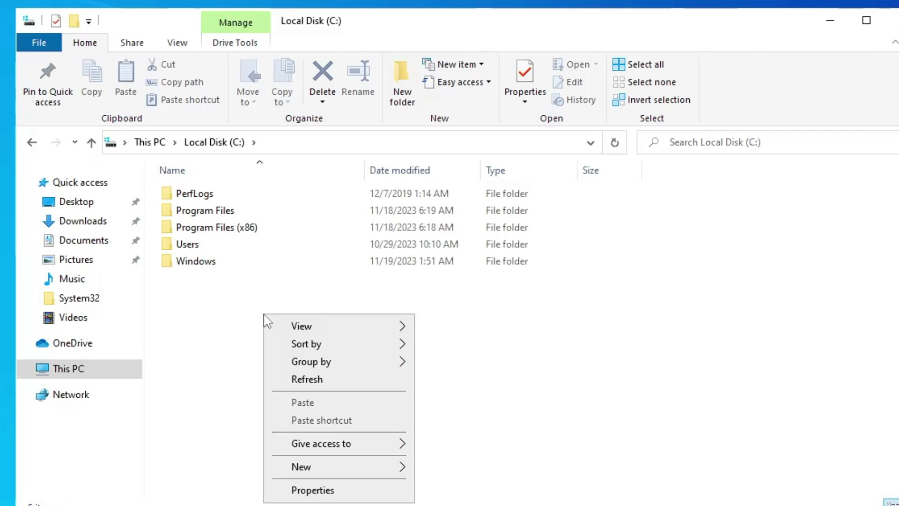
{"action": "mouse_move", "coordinate": [320, 466]}
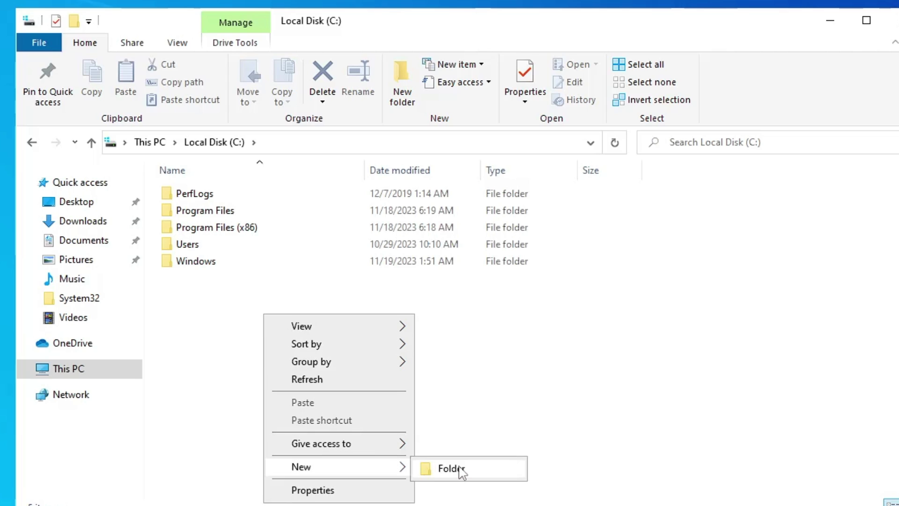
{"action": "left_click", "coordinate": [459, 473]}
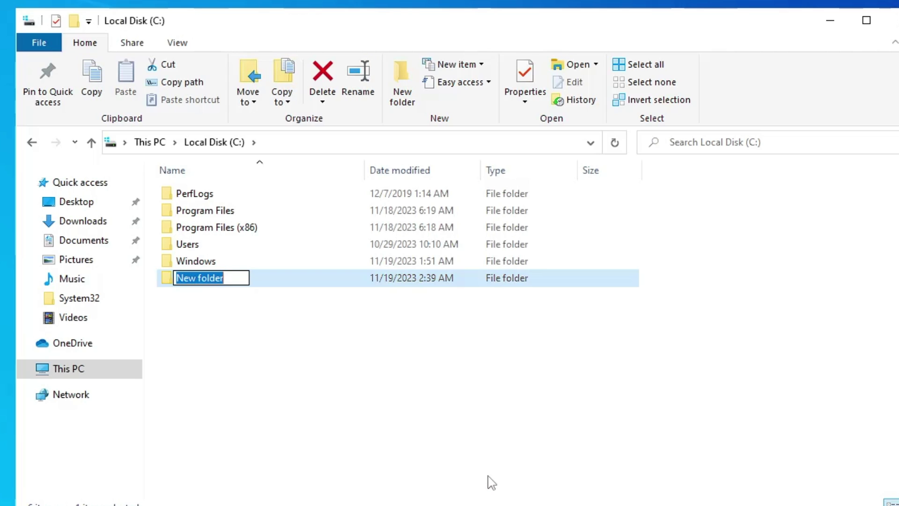
{"action": "type", "text": "Win"}
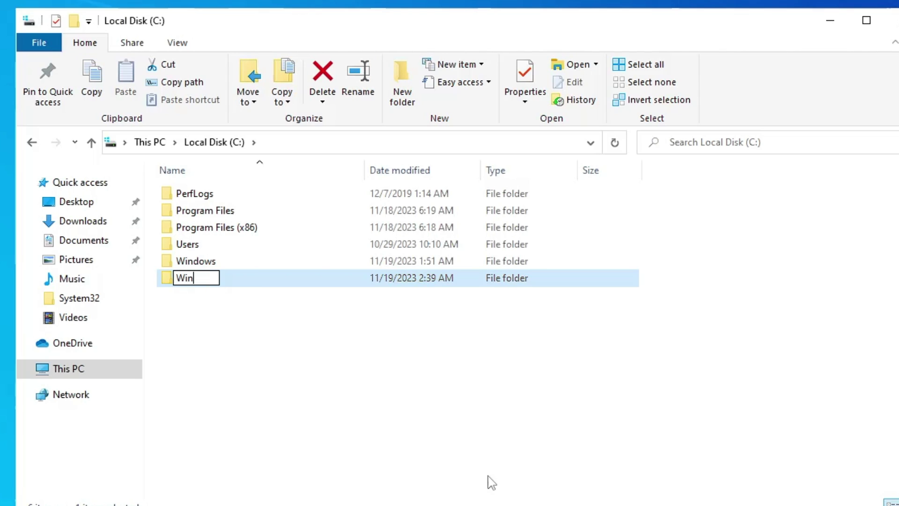
{"action": "type", "text": "dows 11"}
{"action": "left_click", "coordinate": [220, 295]}
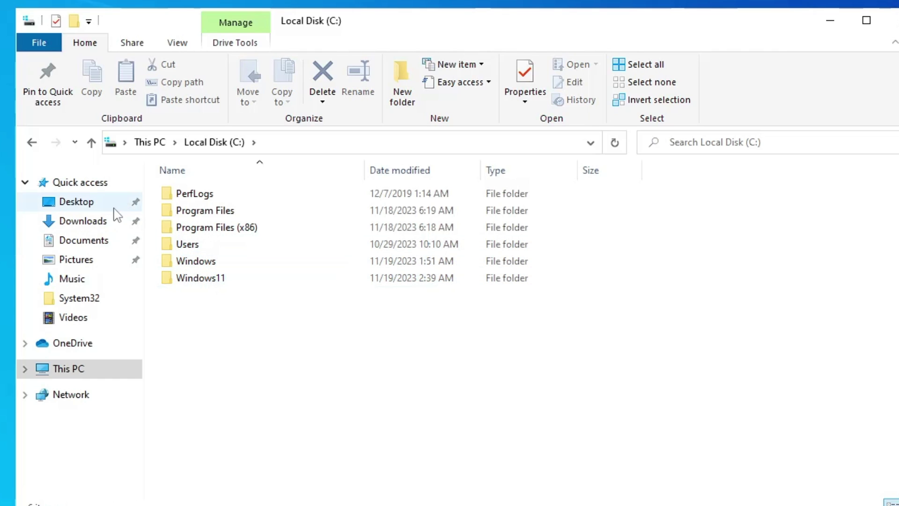
Step: Mount the Win11_23H2_English_x64 disc image from Downloads and copy all its files
{"action": "left_click", "coordinate": [101, 225]}
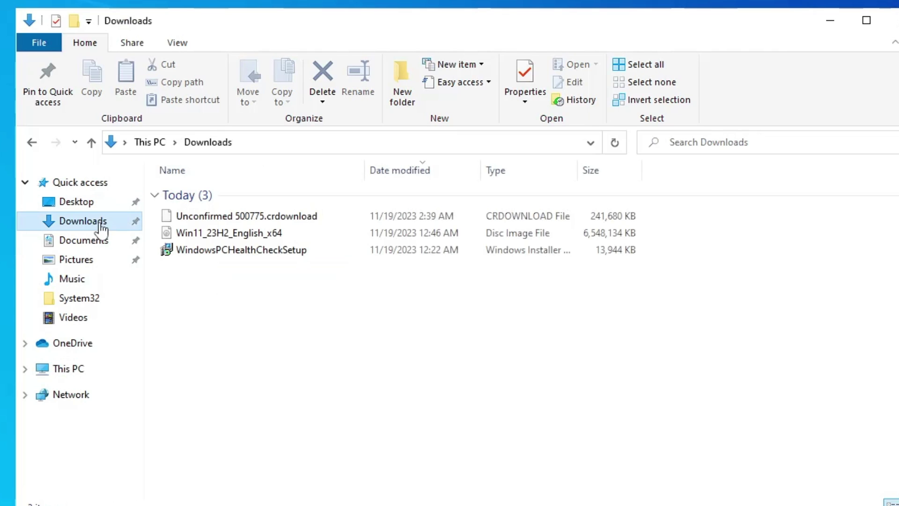
{"action": "left_click", "coordinate": [210, 237]}
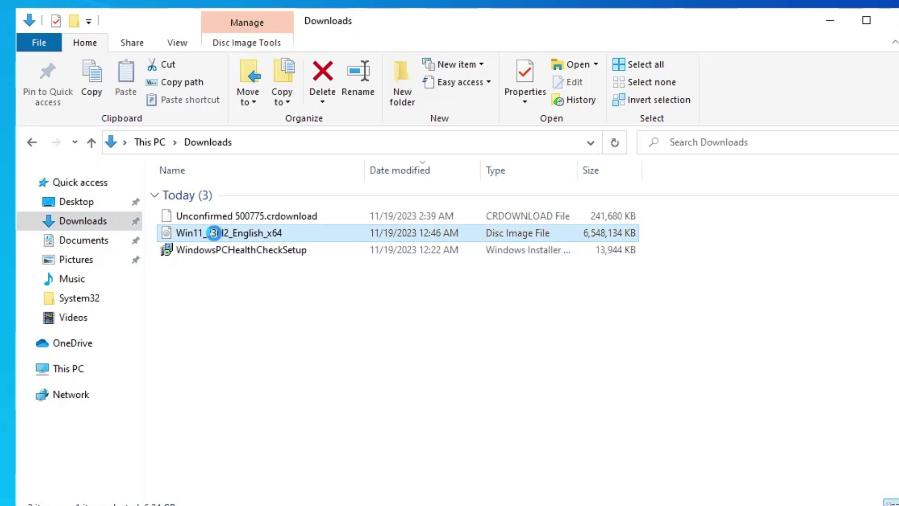
{"action": "right_click", "coordinate": [215, 234]}
{"action": "left_click", "coordinate": [252, 246]}
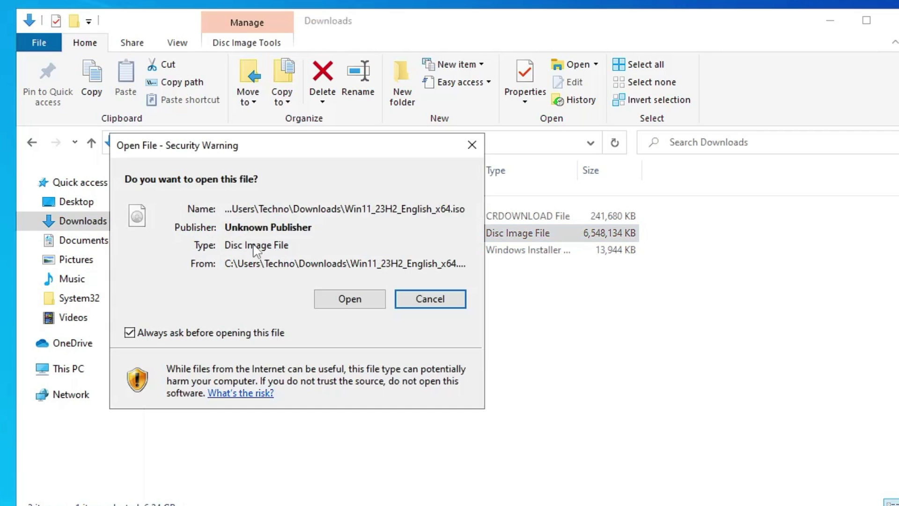
{"action": "left_click", "coordinate": [336, 299]}
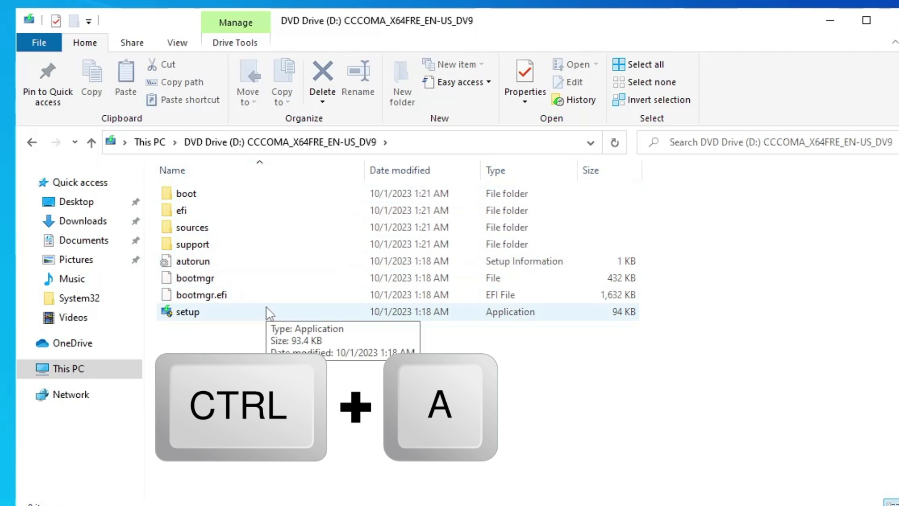
{"action": "key", "text": "ctrl+a"}
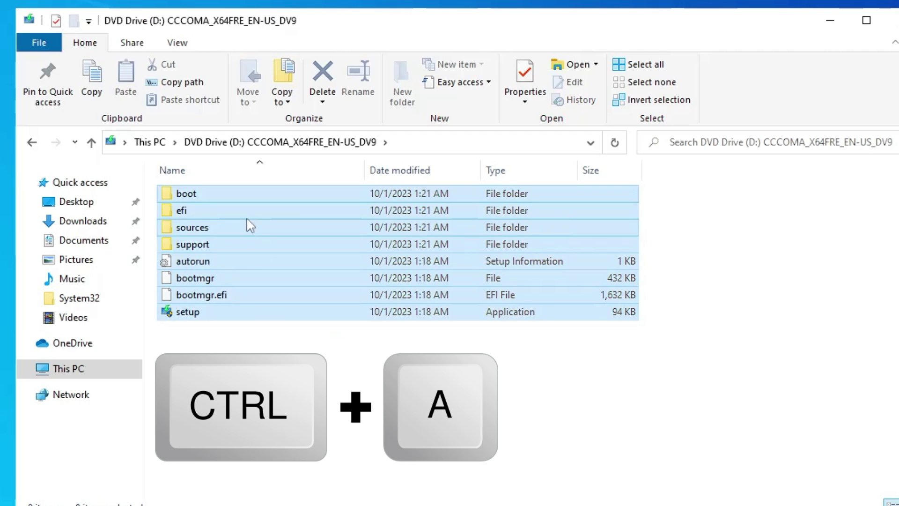
{"action": "right_click", "coordinate": [247, 219]}
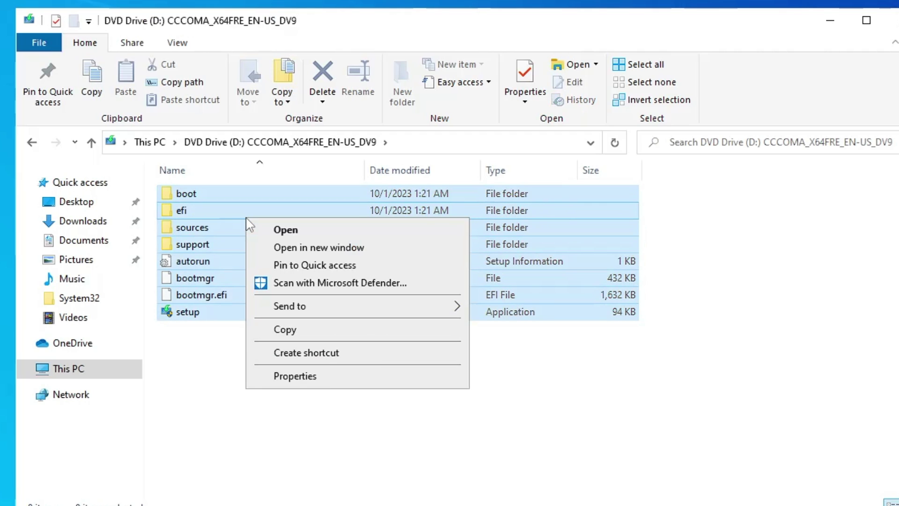
{"action": "left_click", "coordinate": [292, 330]}
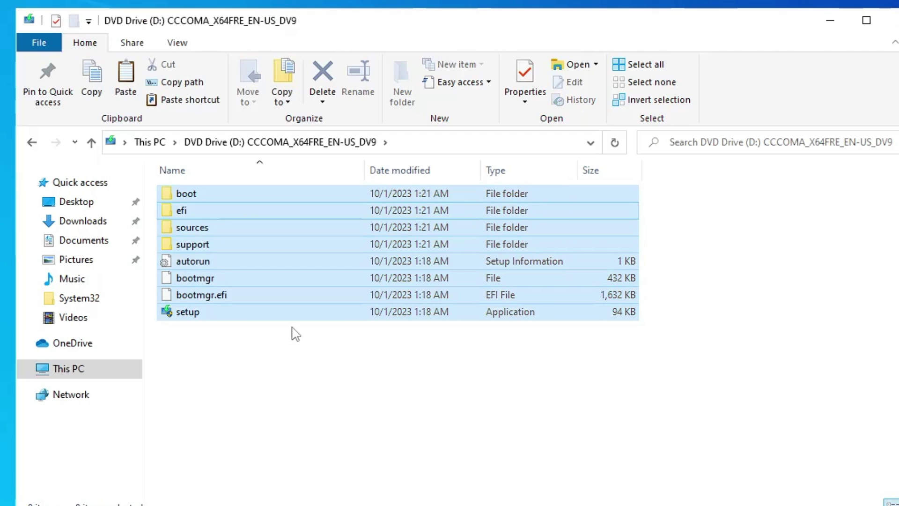
Step: Paste the installation files into C:\Windows11, then close File Explorer
{"action": "left_click", "coordinate": [85, 368]}
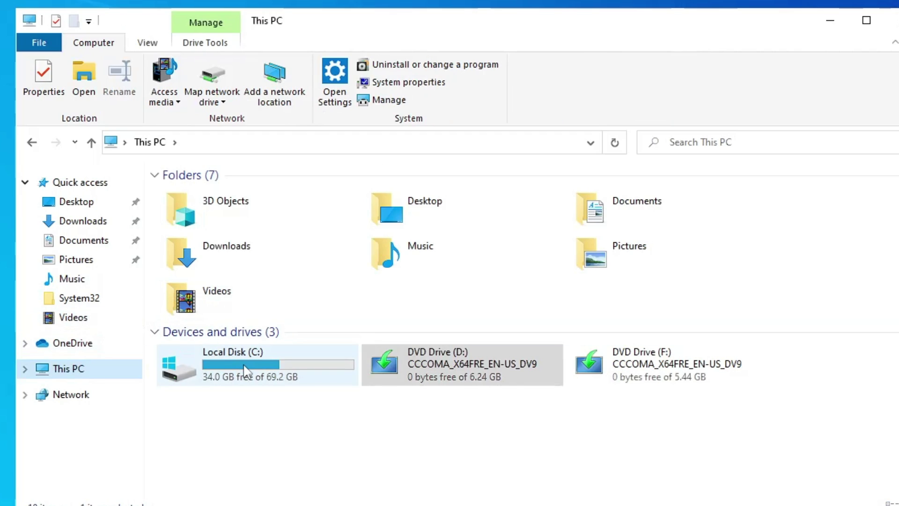
{"action": "double_click", "coordinate": [245, 370]}
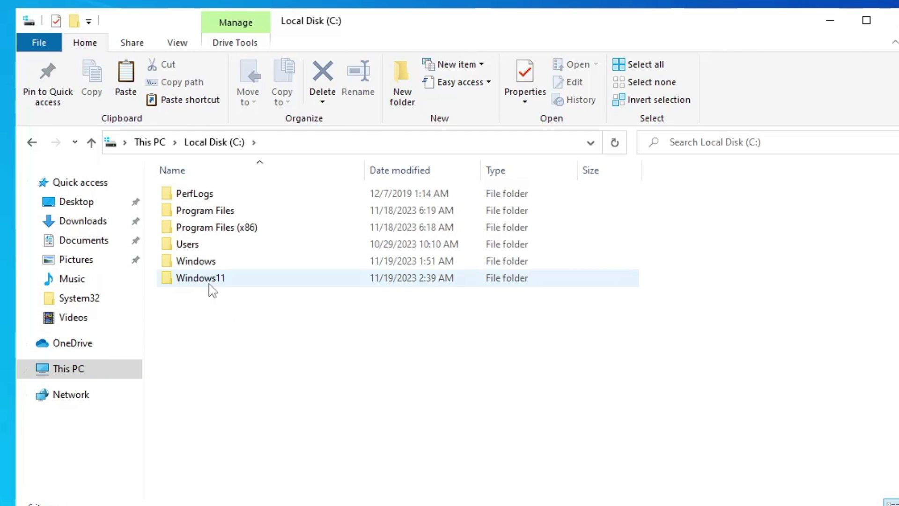
{"action": "double_click", "coordinate": [210, 284]}
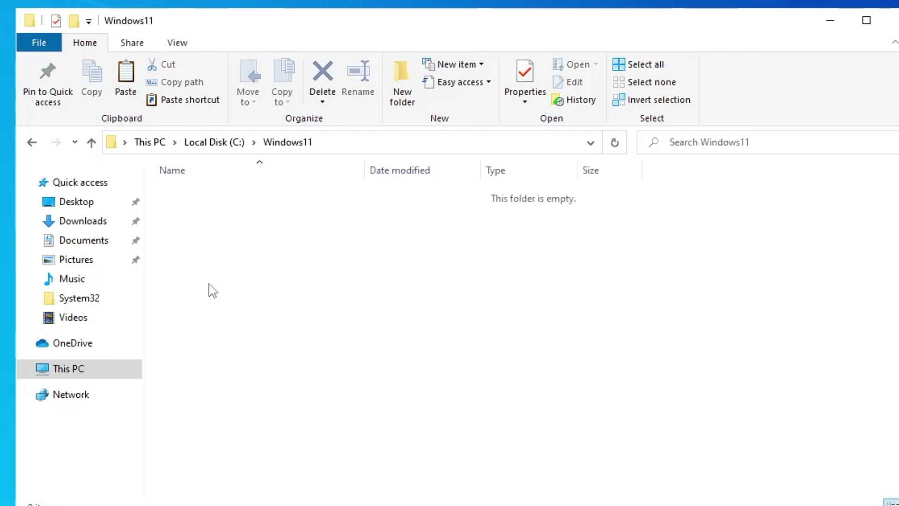
{"action": "right_click", "coordinate": [323, 258]}
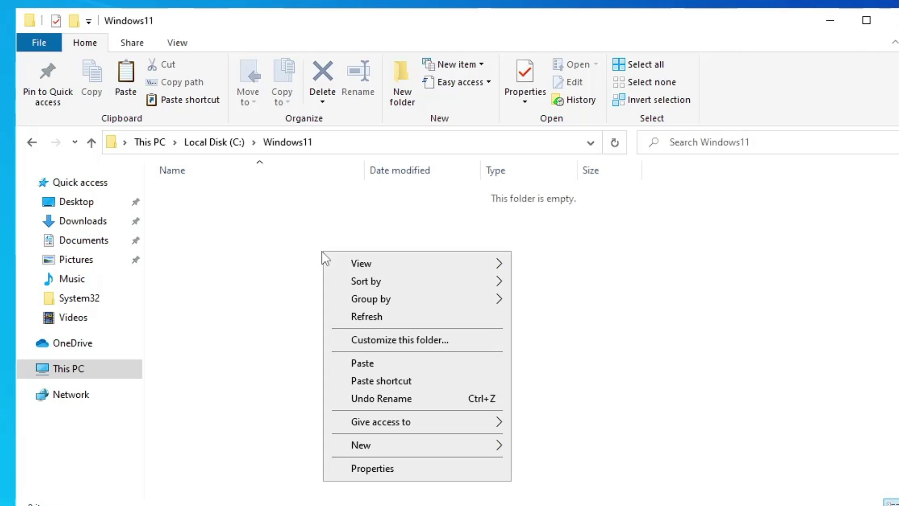
{"action": "left_click", "coordinate": [368, 365]}
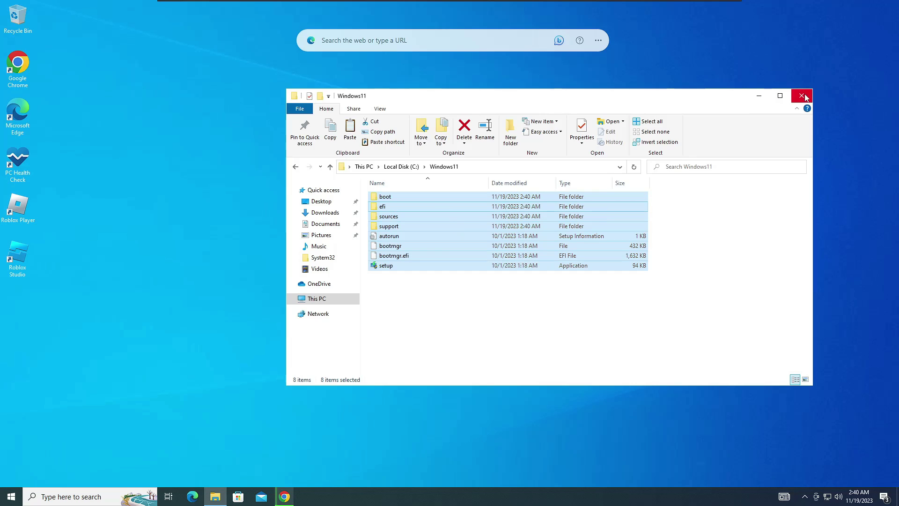
{"action": "left_click", "coordinate": [798, 96]}
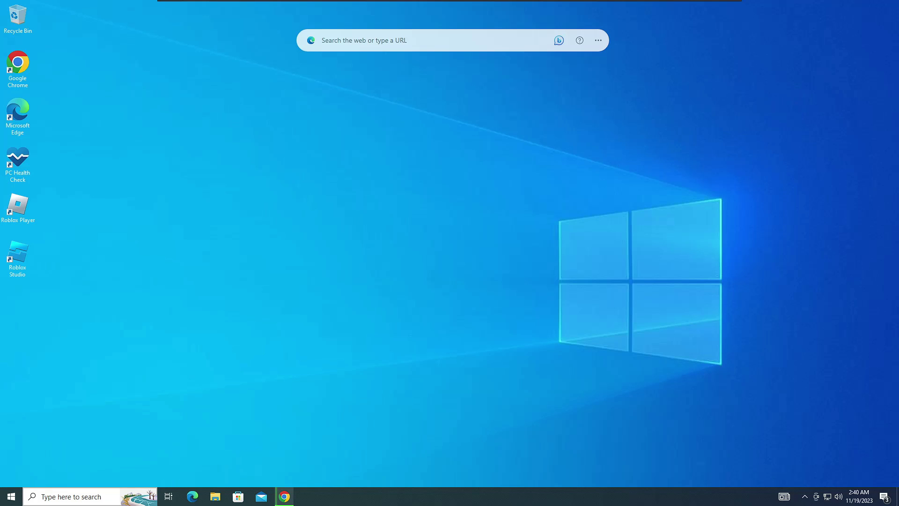
Step: Search Windows for cmd and run Command Prompt as administrator, accepting the UAC prompt
{"action": "left_click", "coordinate": [110, 499]}
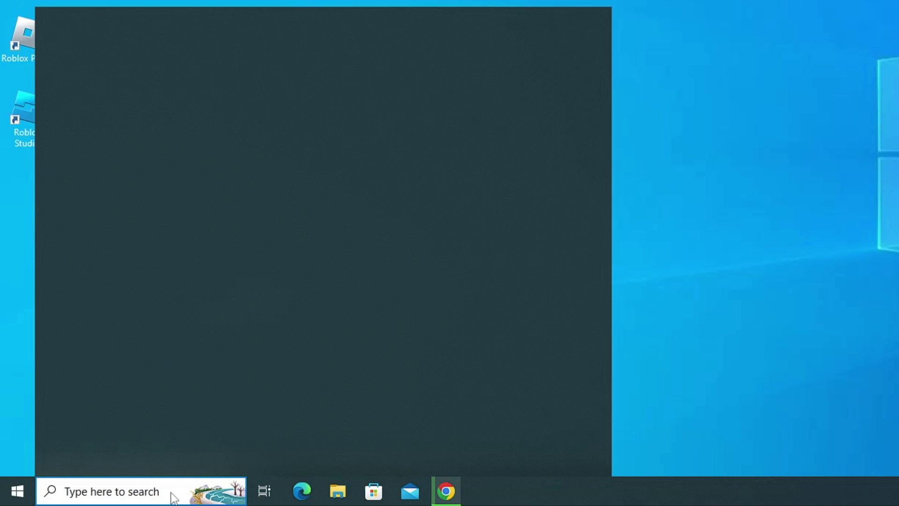
{"action": "type", "text": "cmd"}
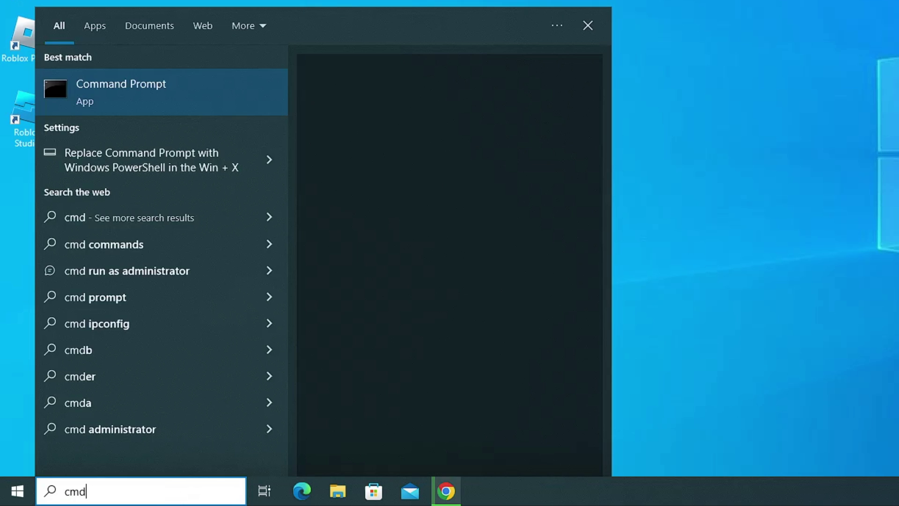
{"action": "right_click", "coordinate": [151, 99]}
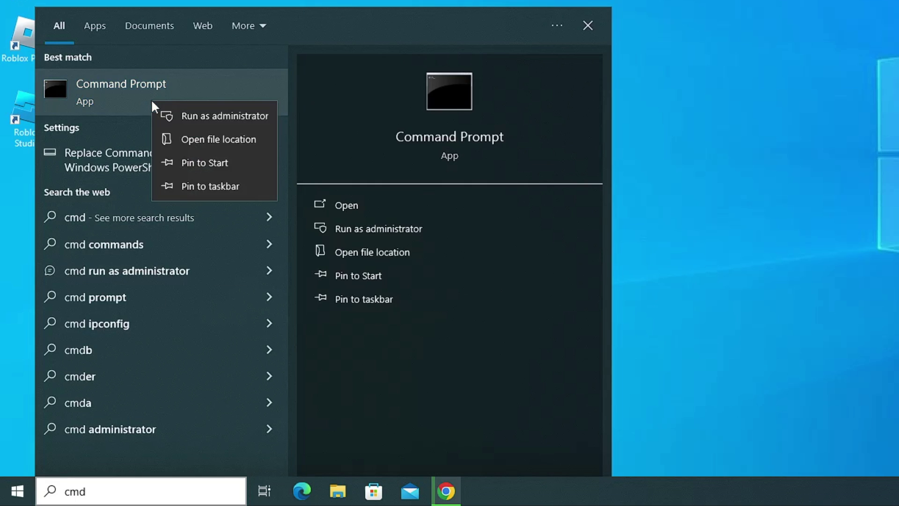
{"action": "left_click", "coordinate": [187, 115]}
{"action": "left_click", "coordinate": [561, 193]}
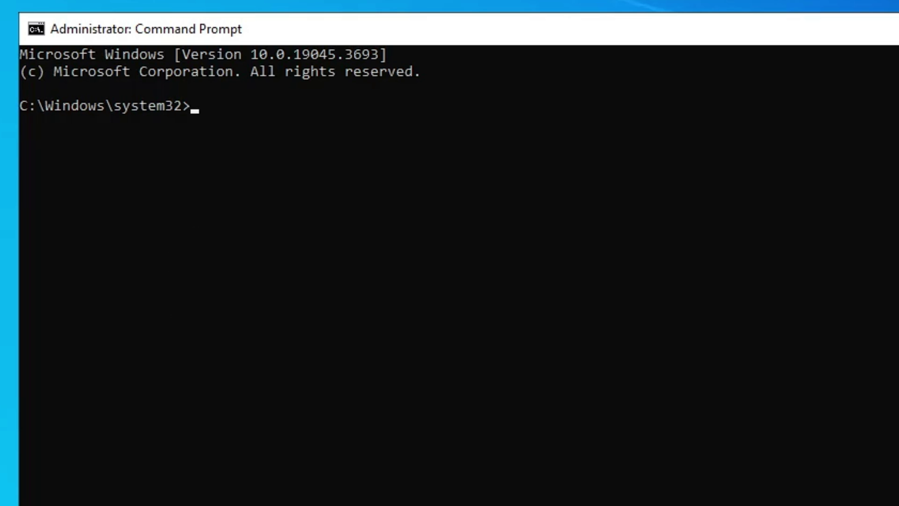
Step: Reopen File Explorer on Local Disk (C:) to check the Windows11 folder, then return to Command Prompt
{"action": "key", "text": "super+e"}
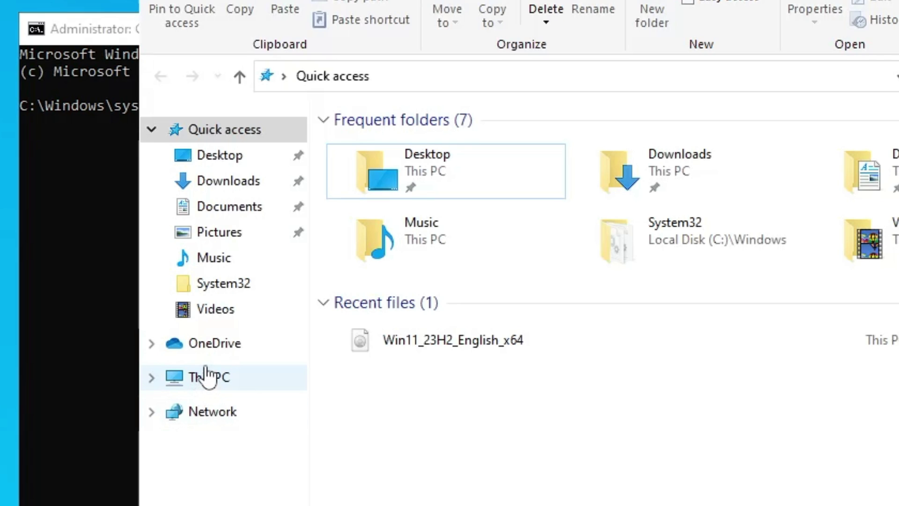
{"action": "left_click", "coordinate": [220, 379]}
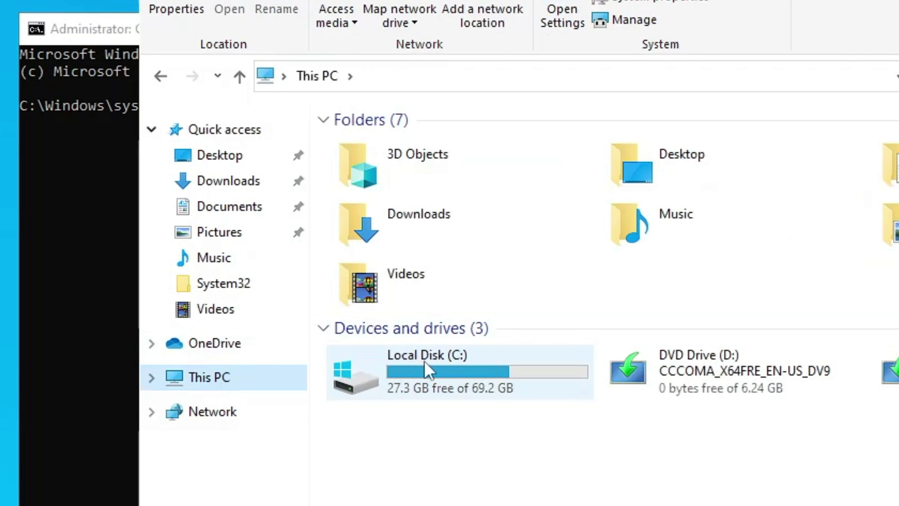
{"action": "double_click", "coordinate": [440, 367]}
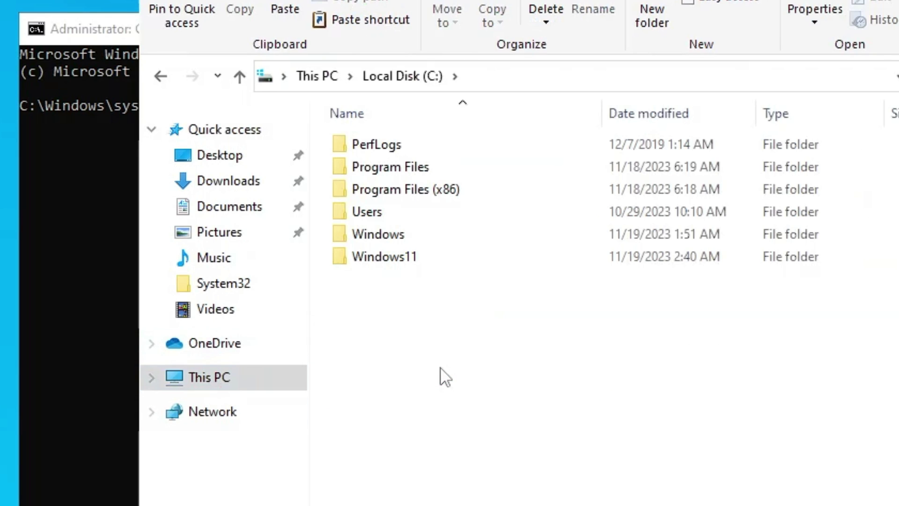
{"action": "left_click", "coordinate": [401, 257]}
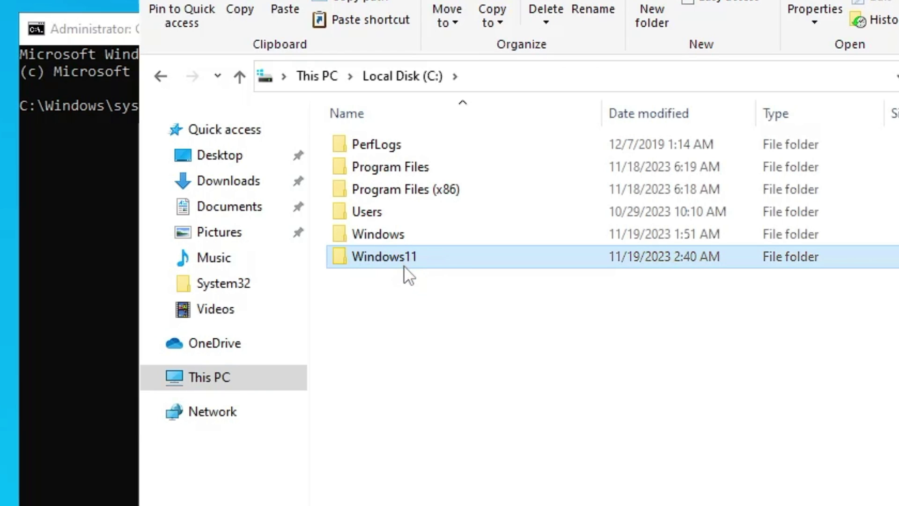
{"action": "mouse_move", "coordinate": [426, 274]}
{"action": "left_click", "coordinate": [532, 276]}
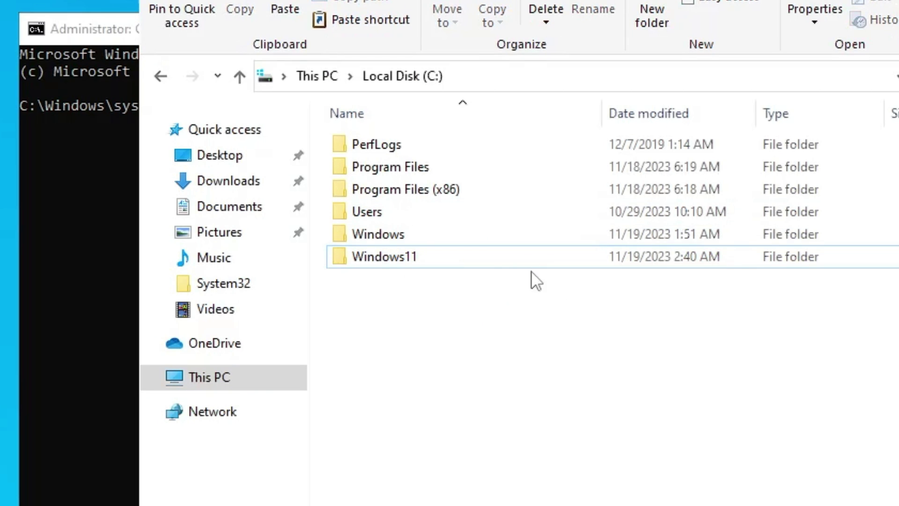
{"action": "left_click", "coordinate": [121, 163]}
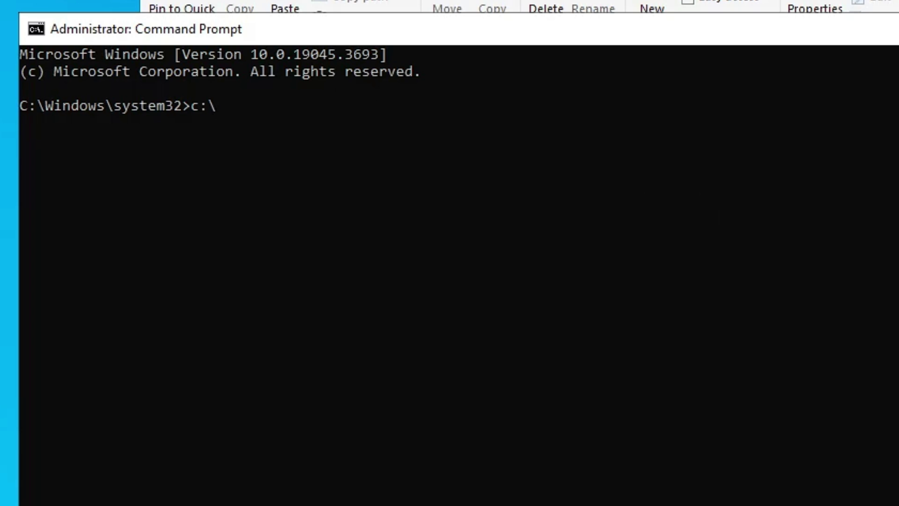
Step: Enter c:\Windows11\setup.exe /product server in the elevated Command Prompt, copy it, and run it
{"action": "key", "text": "alt+Tab"}
{"action": "left_click", "coordinate": [110, 190]}
{"action": "type", "text": "c:\\Windows11\\setup"}
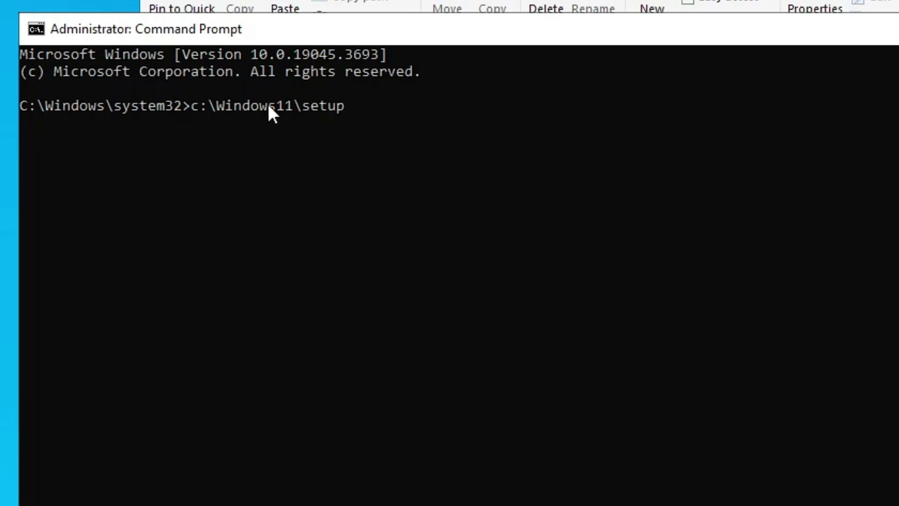
{"action": "type", "text": ".exe /product s"}
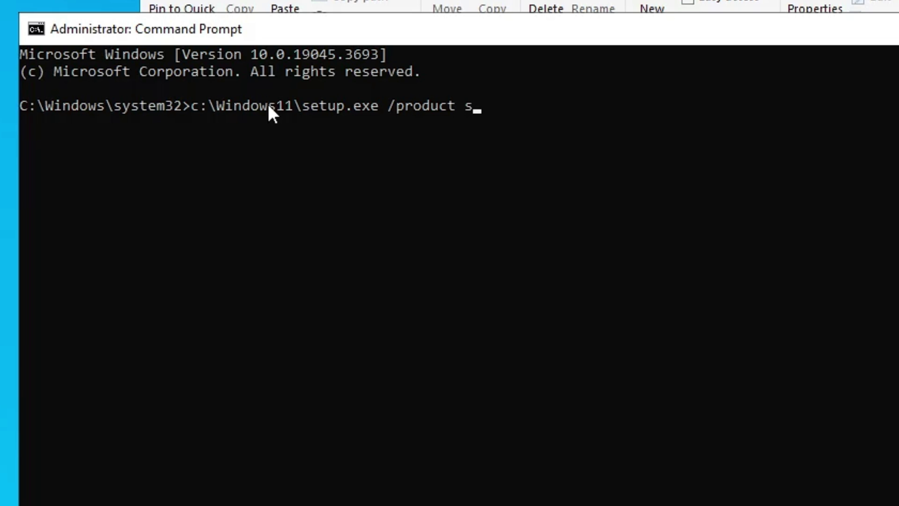
{"action": "type", "text": "erver"}
{"action": "left_click_drag", "start_coordinate": [218, 104], "coordinate": [290, 104]}
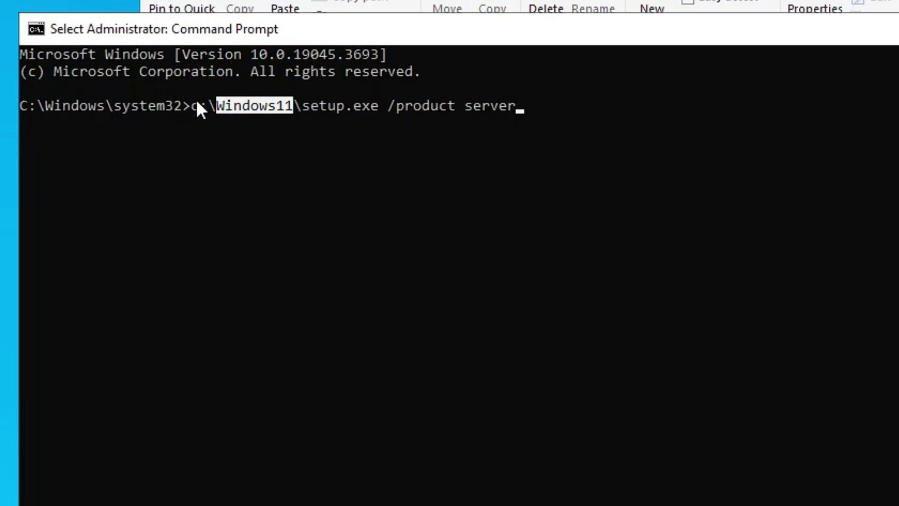
{"action": "left_click_drag", "start_coordinate": [196, 104], "coordinate": [461, 110]}
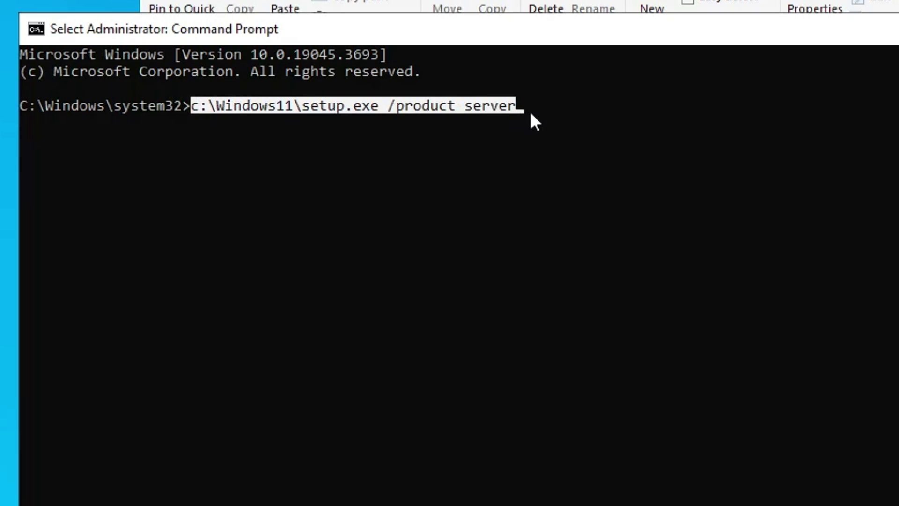
{"action": "key", "text": "ctrl+c"}
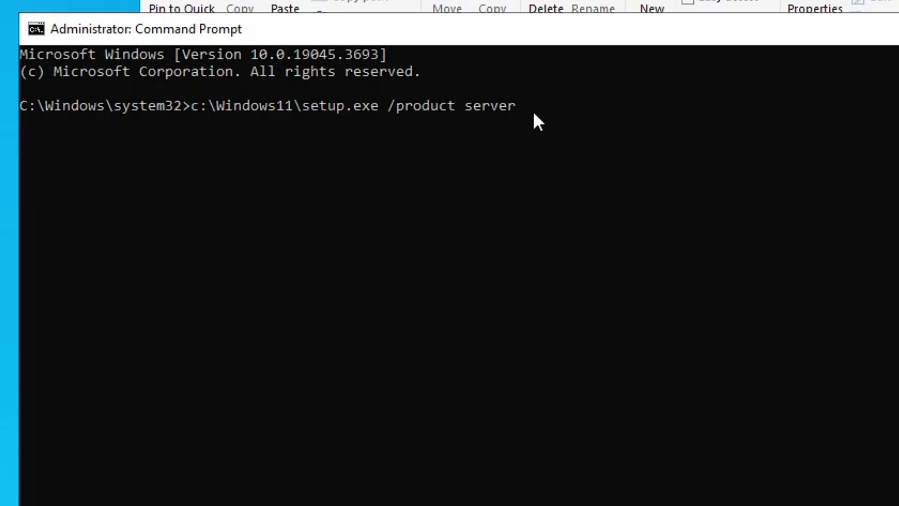
{"action": "key", "text": "Return"}
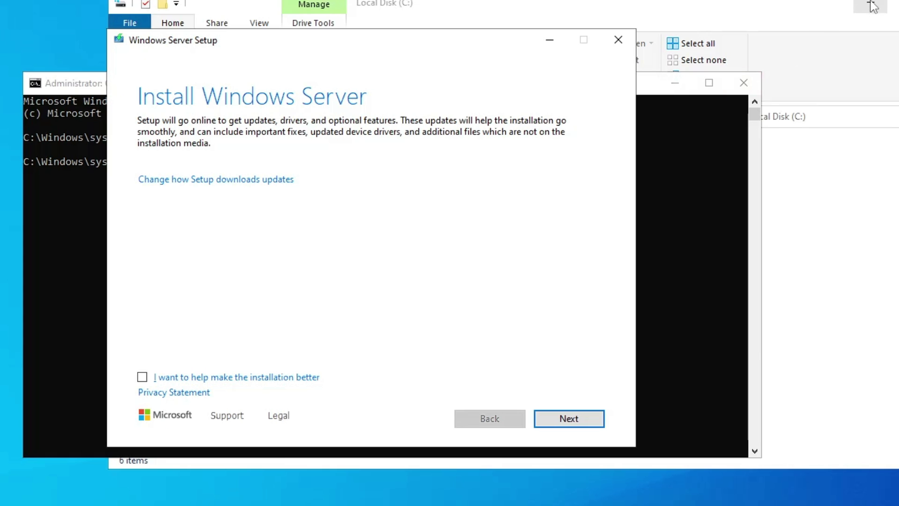
Step: Minimize File Explorer and Command Prompt, then continue past the Install Windows Server page
{"action": "left_click", "coordinate": [871, 6]}
{"action": "left_click", "coordinate": [716, 80]}
{"action": "left_click", "coordinate": [684, 85]}
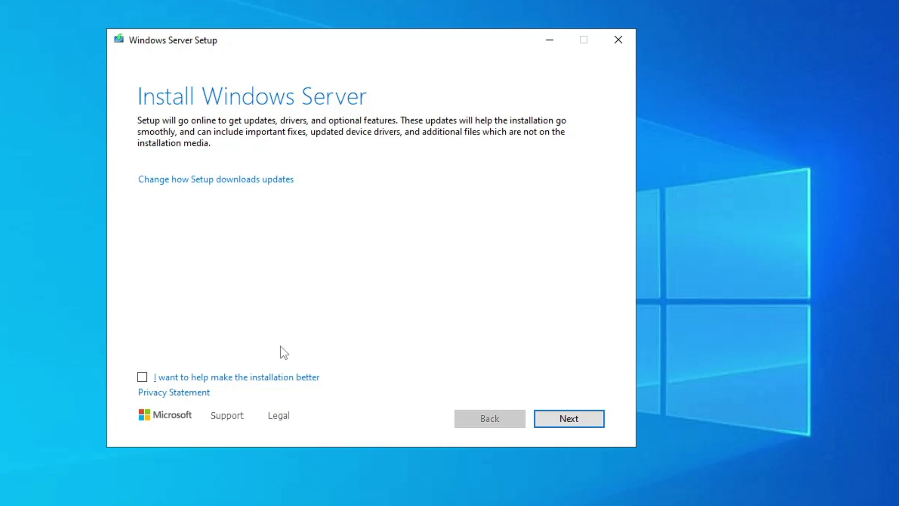
{"action": "left_click", "coordinate": [567, 418]}
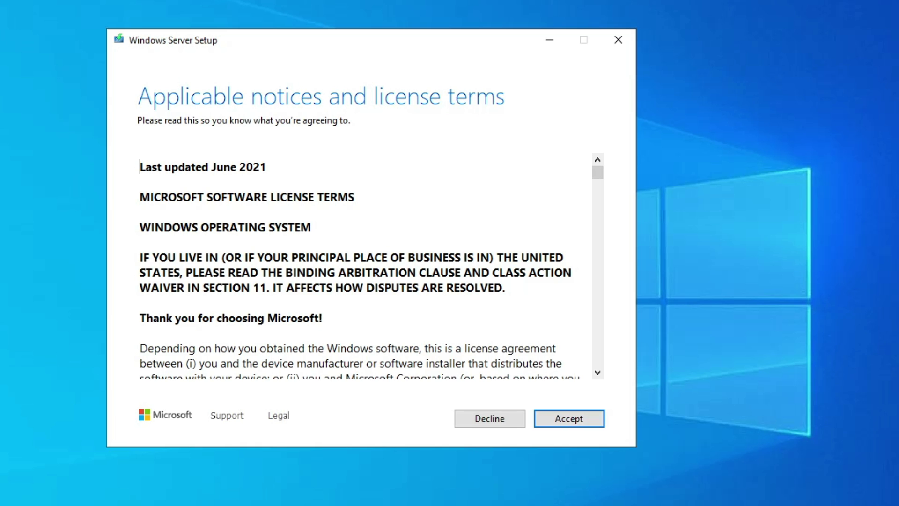
Step: Accept the license terms, keep files, settings and apps, and install Windows 11 Pro
{"action": "left_click", "coordinate": [552, 424]}
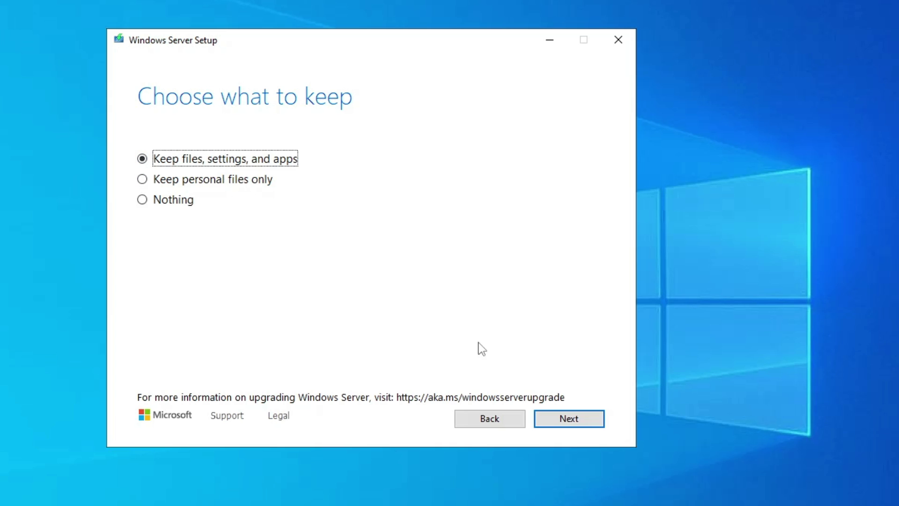
{"action": "left_click", "coordinate": [558, 420]}
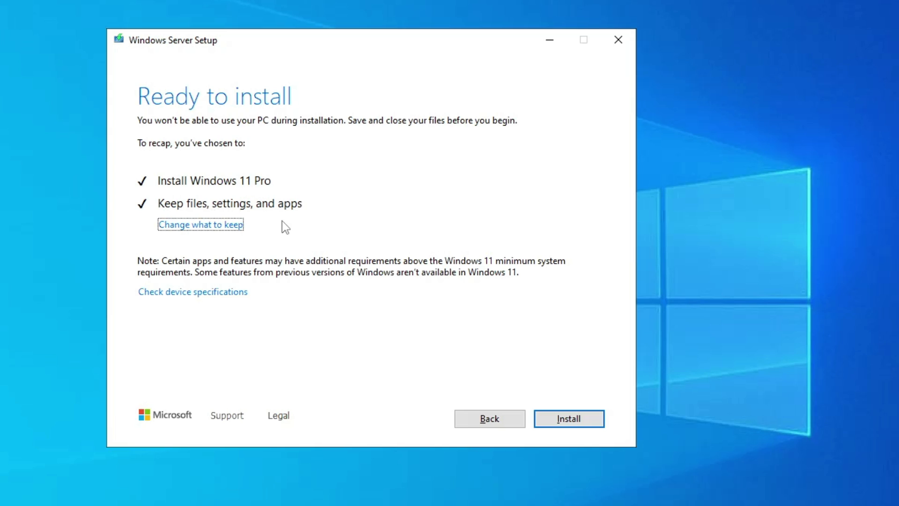
{"action": "left_click", "coordinate": [580, 420]}
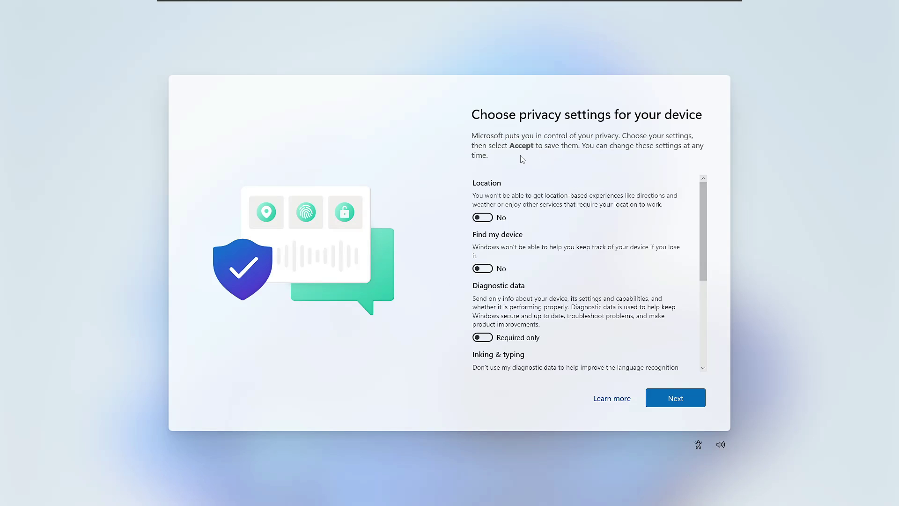
Step: Accept the default privacy settings and open the Start menu on the new Windows 11 desktop
{"action": "left_click", "coordinate": [670, 399]}
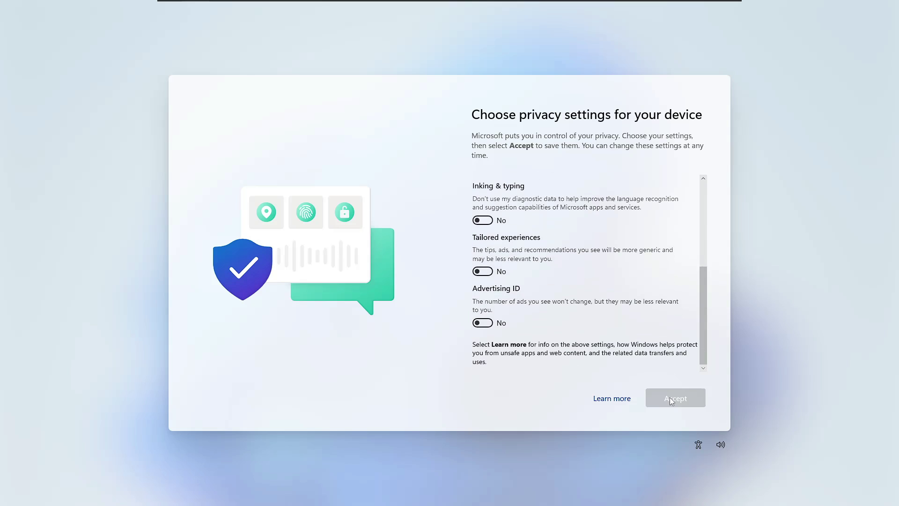
{"action": "left_click", "coordinate": [670, 398]}
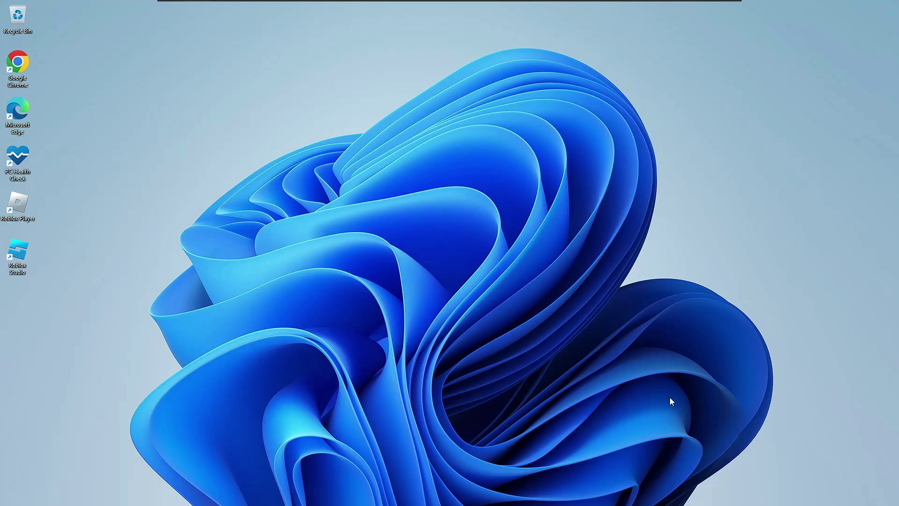
{"action": "key", "text": "super"}
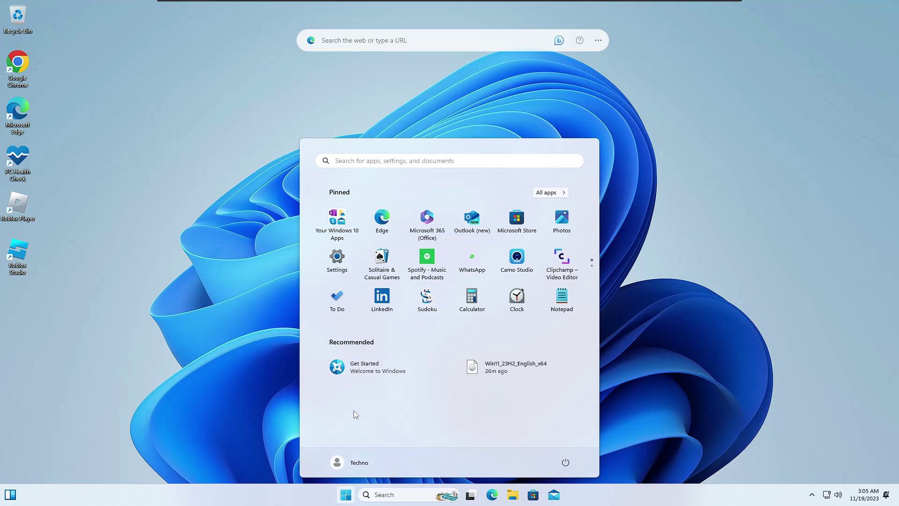
Step: Run winver to confirm Windows 11 Pro 23H2, build 22631.2428, then close About Windows
{"action": "left_click", "coordinate": [273, 448]}
{"action": "key", "text": "super+s"}
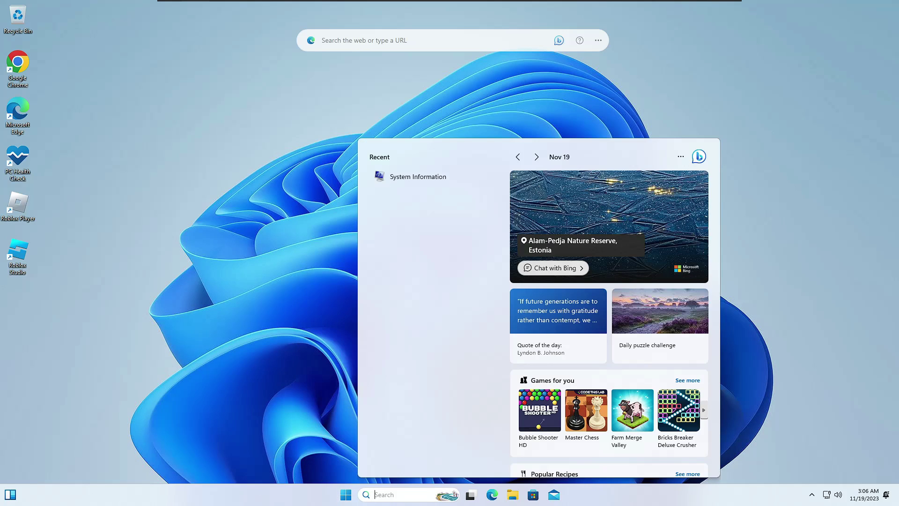
{"action": "type", "text": "winver"}
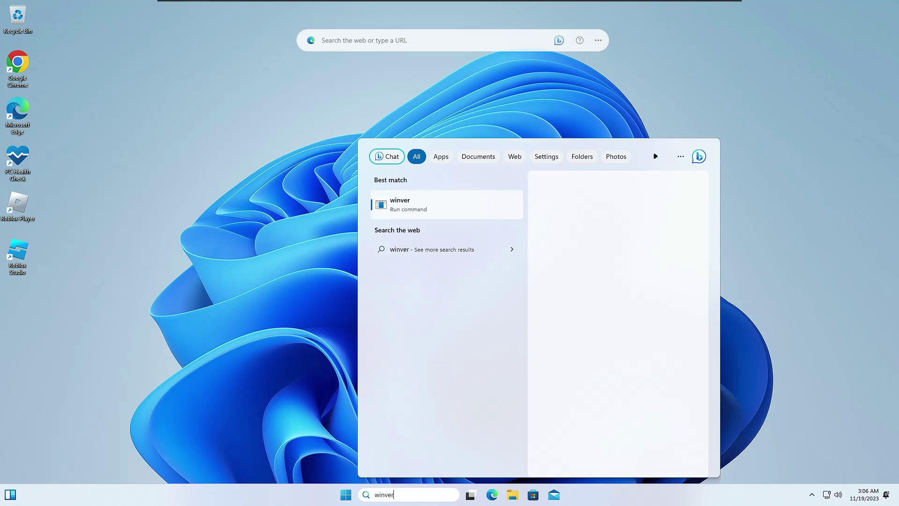
{"action": "key", "text": "Return"}
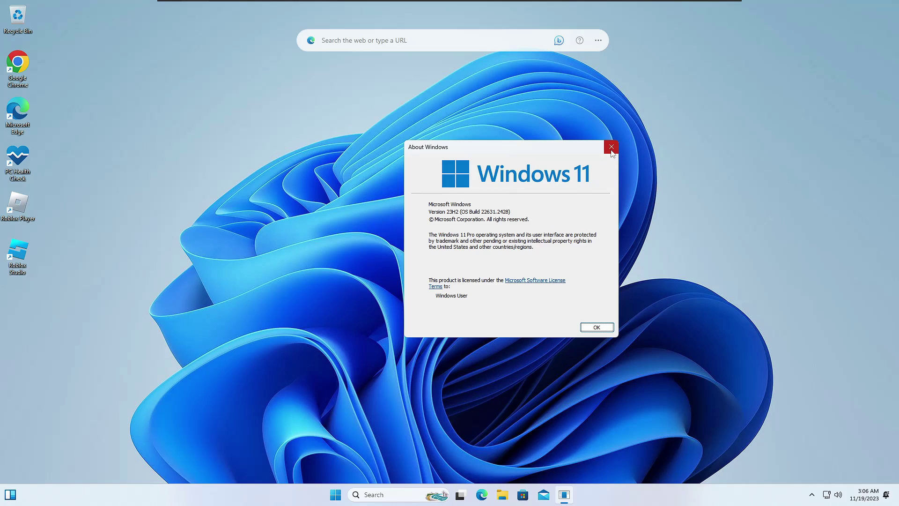
{"action": "left_click", "coordinate": [611, 147]}
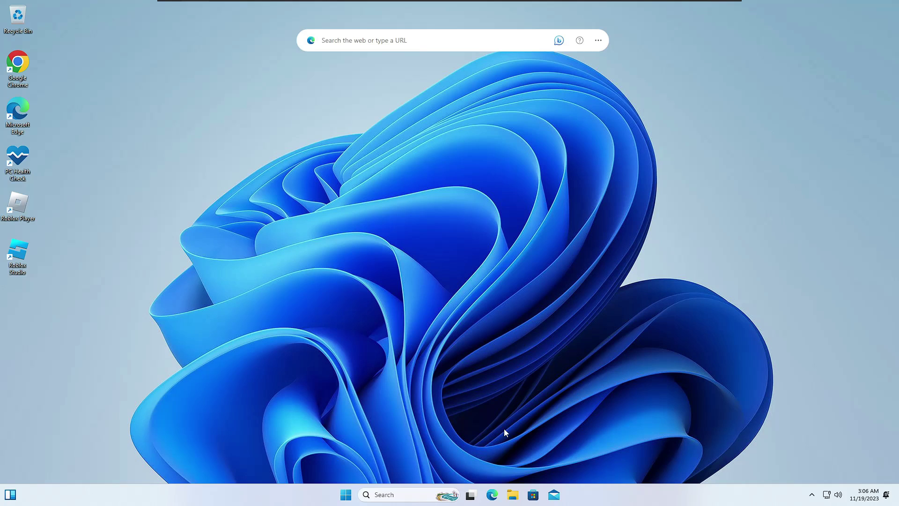
{"action": "left_click", "coordinate": [513, 495]}
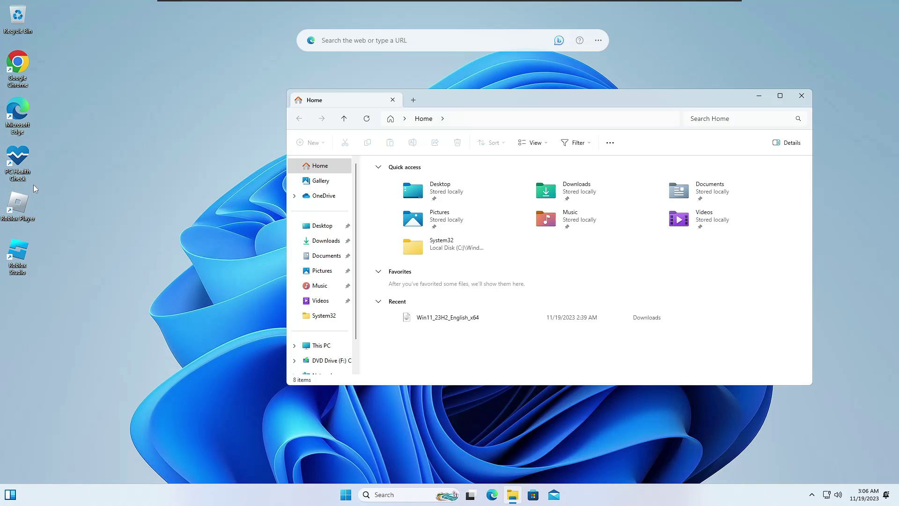
{"action": "left_click", "coordinate": [325, 241]}
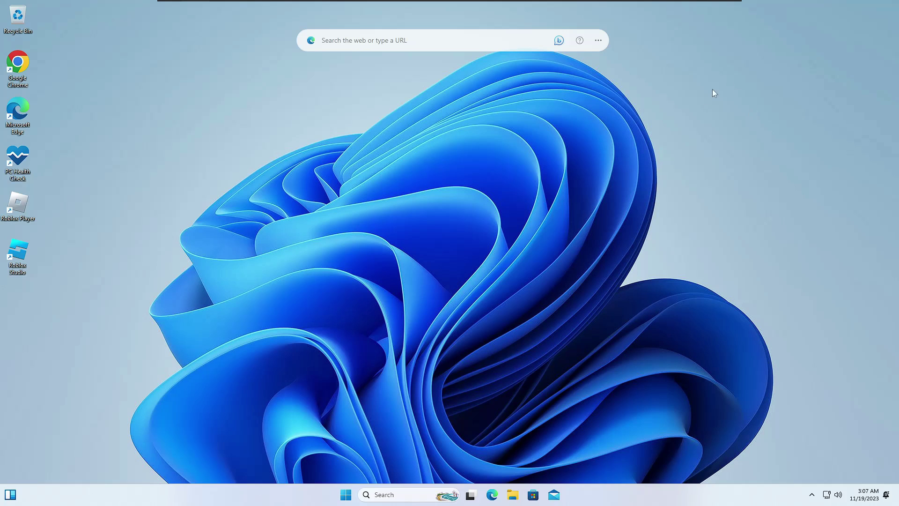
Step: Open Settings from the Start context menu and navigate to System > Recovery
{"action": "right_click", "coordinate": [348, 497]}
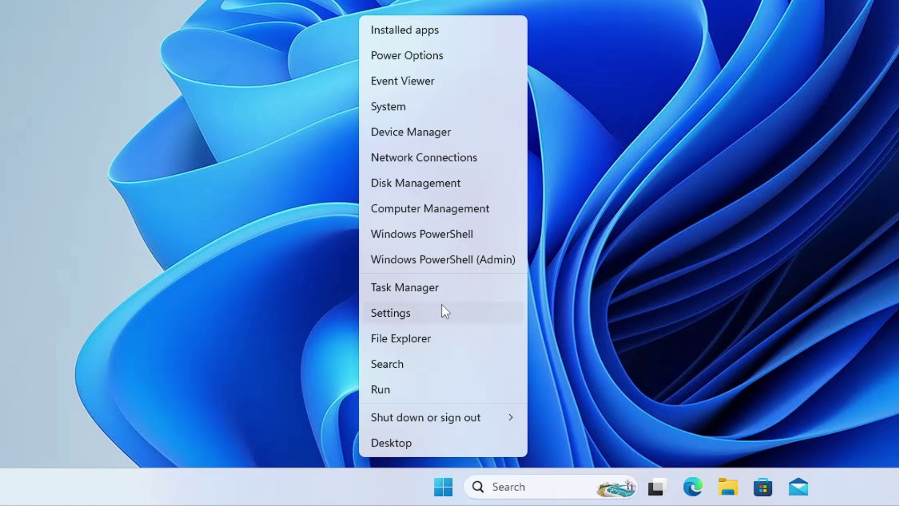
{"action": "left_click", "coordinate": [345, 393]}
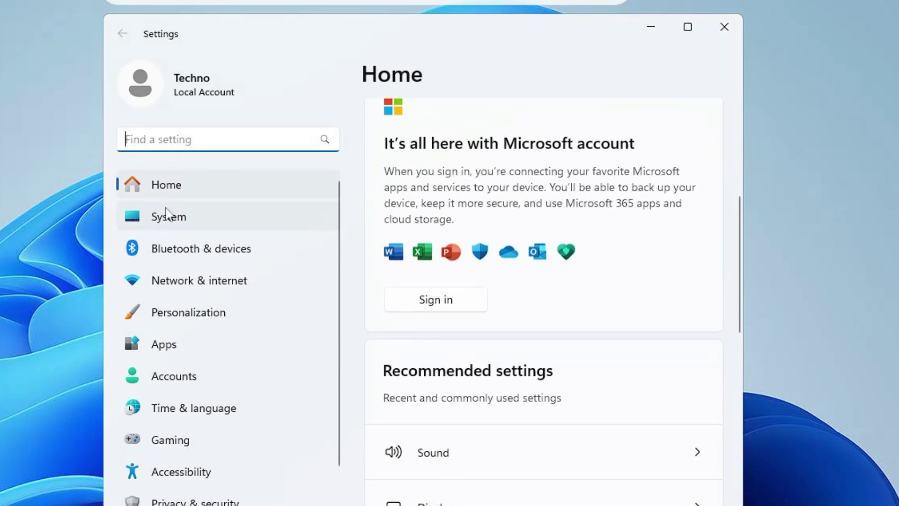
{"action": "left_click", "coordinate": [169, 218]}
{"action": "scroll", "coordinate": [460, 305], "scroll_direction": "down", "scroll_amount": 5}
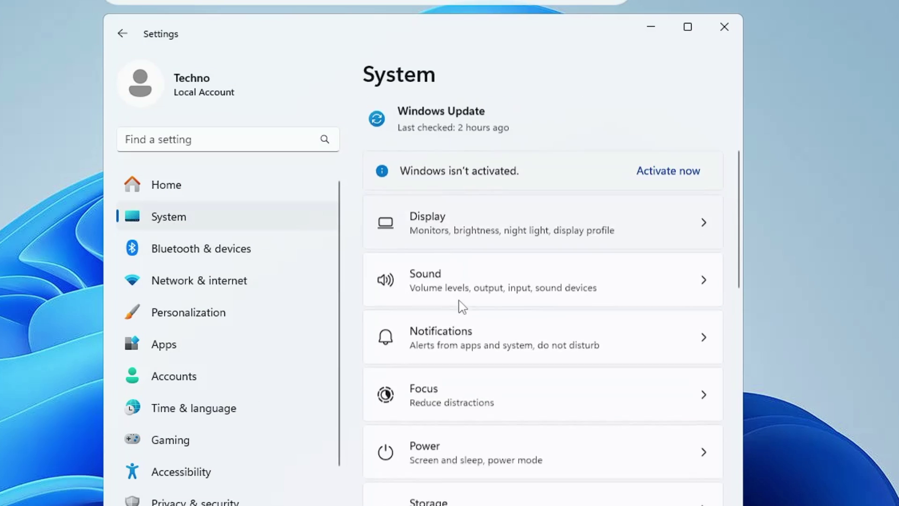
{"action": "scroll", "coordinate": [461, 307], "scroll_direction": "down", "scroll_amount": 7}
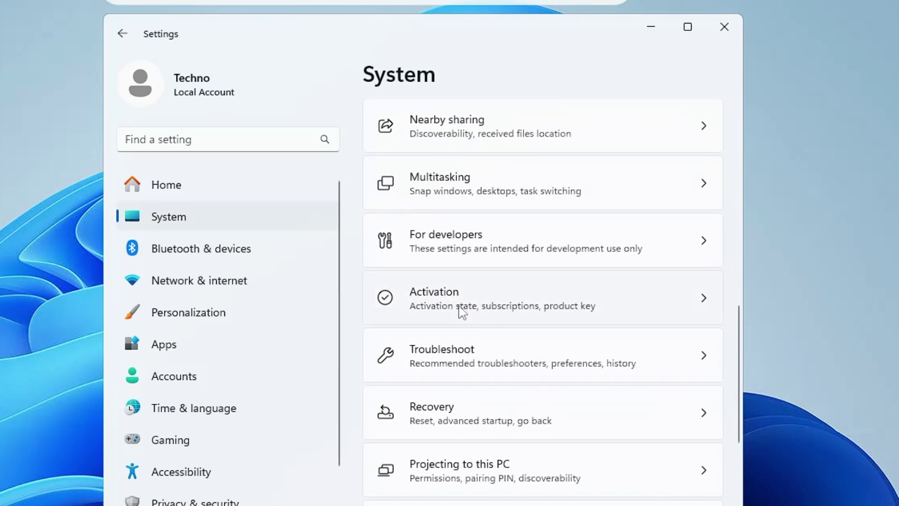
{"action": "scroll", "coordinate": [457, 346], "scroll_direction": "down", "scroll_amount": 4}
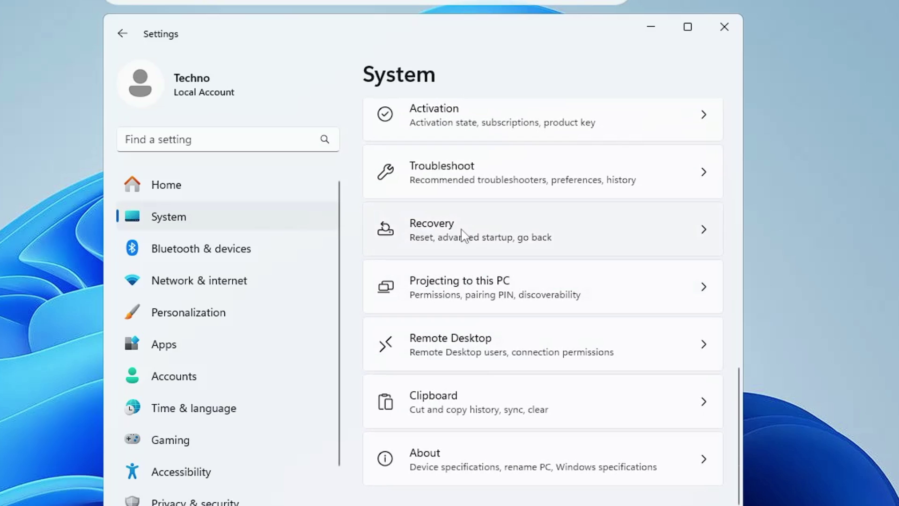
{"action": "left_click", "coordinate": [462, 235]}
{"action": "scroll", "coordinate": [459, 243], "scroll_direction": "down", "scroll_amount": 1}
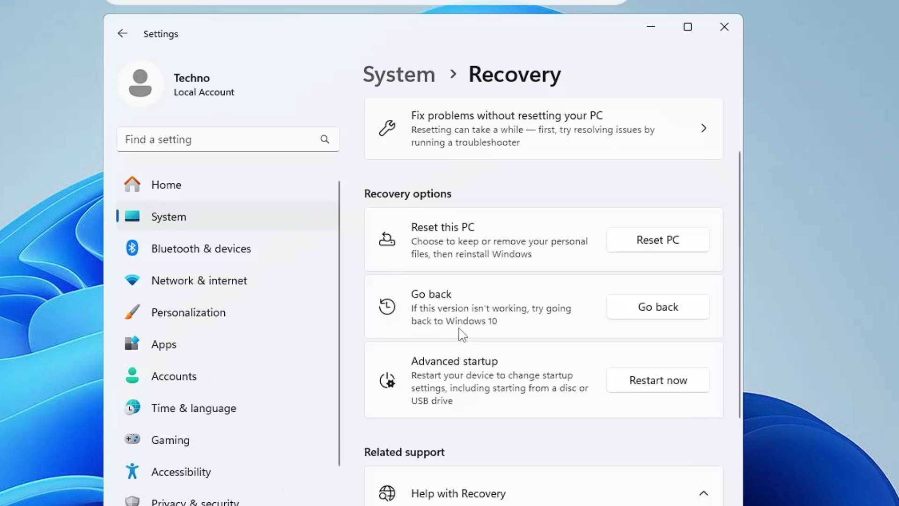
Step: Start the Go back to Windows 10 wizard from Recovery options
{"action": "left_click", "coordinate": [666, 315]}
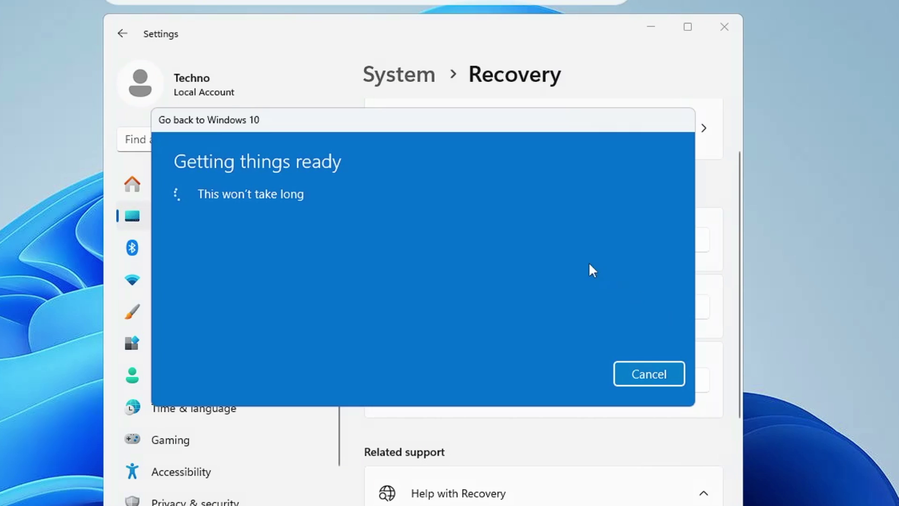